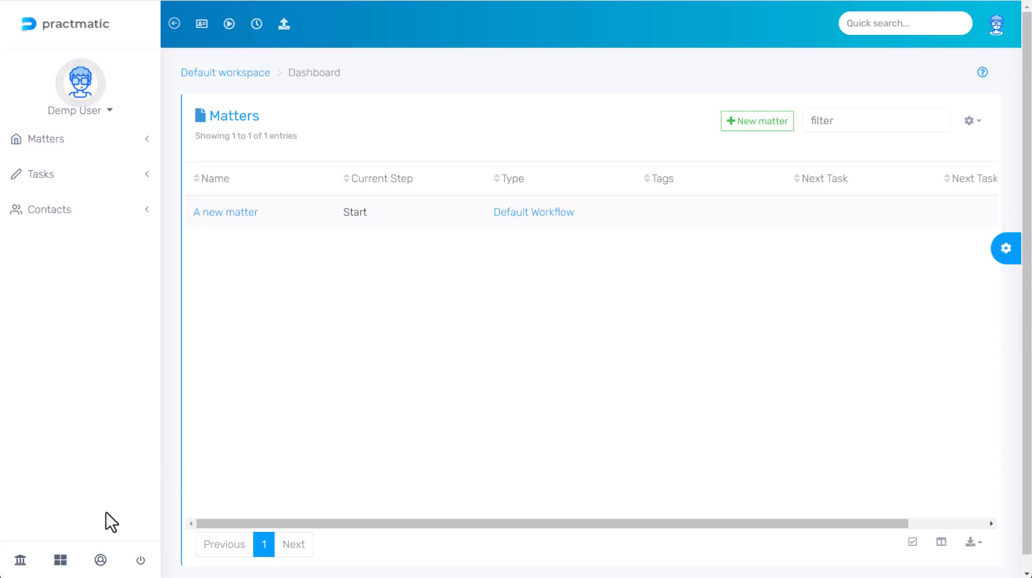
# - Connect Dropbox as the file system provider in the workspace settings
pyautogui.click(60, 561)
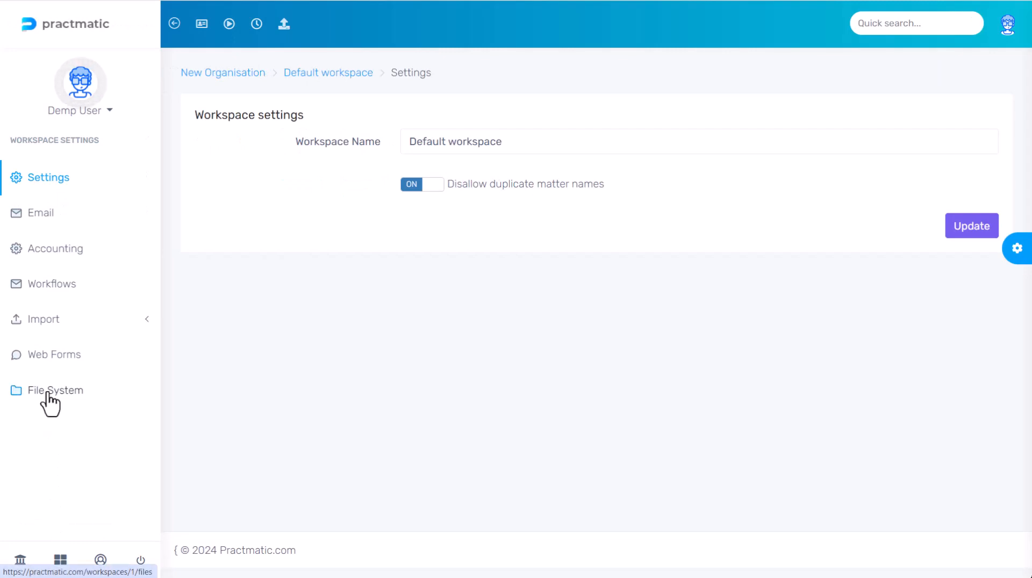
pyautogui.click(50, 397)
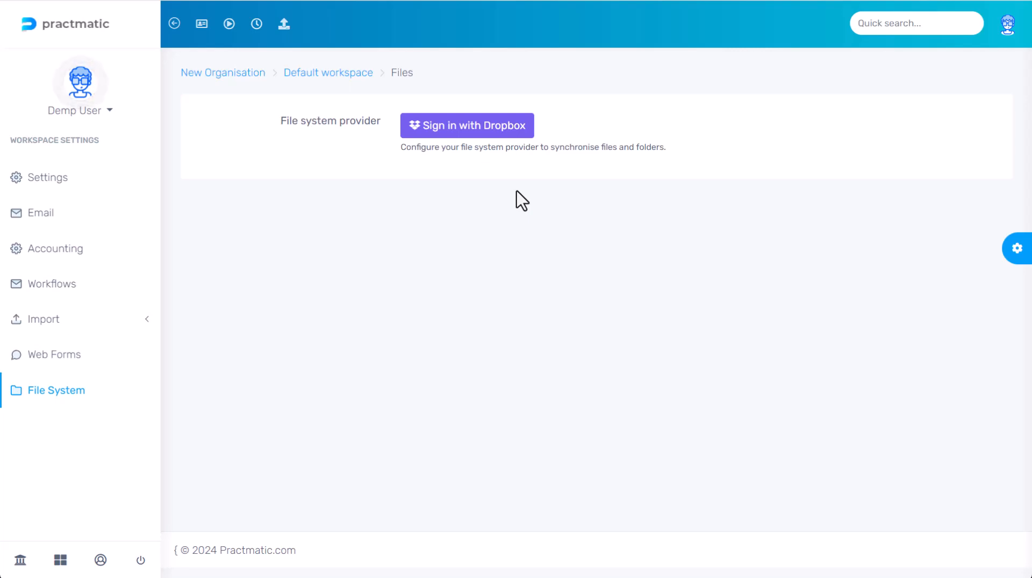
pyautogui.click(500, 130)
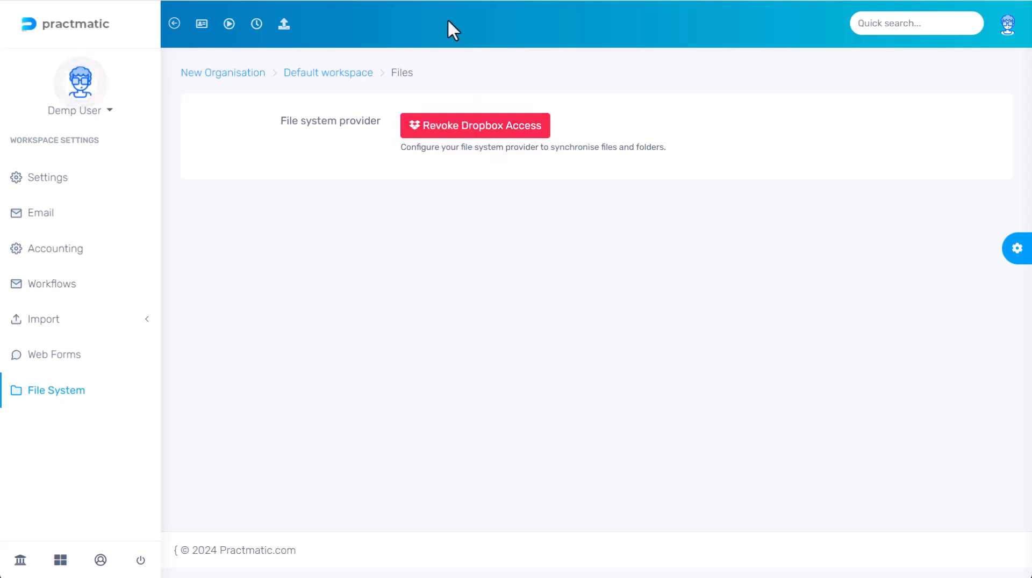
# - Rename the Default Workflow's existing automation to "Create folders", set its trigger to "When I create a matter", and save it
pyautogui.click(436, 0)
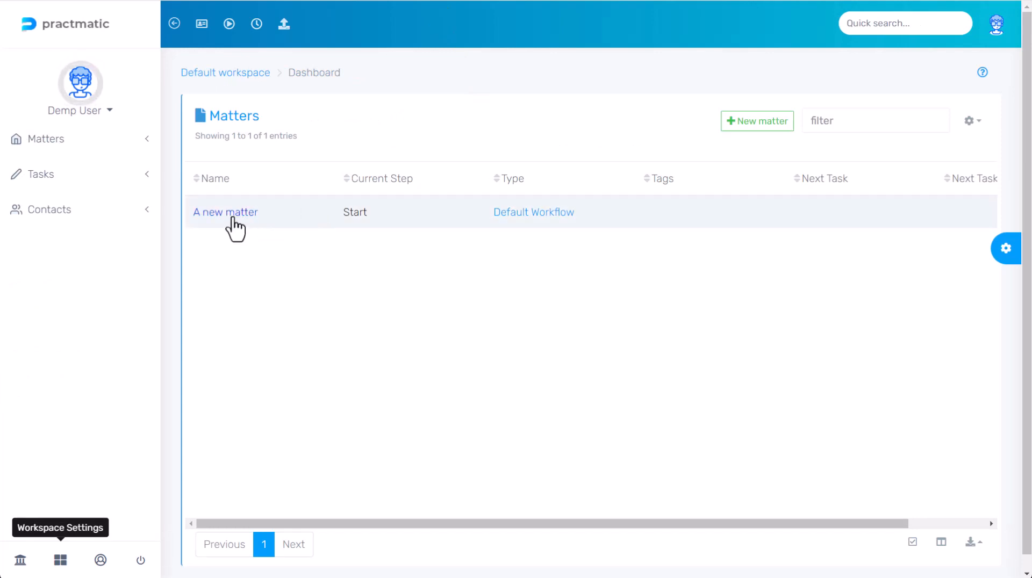
pyautogui.click(515, 216)
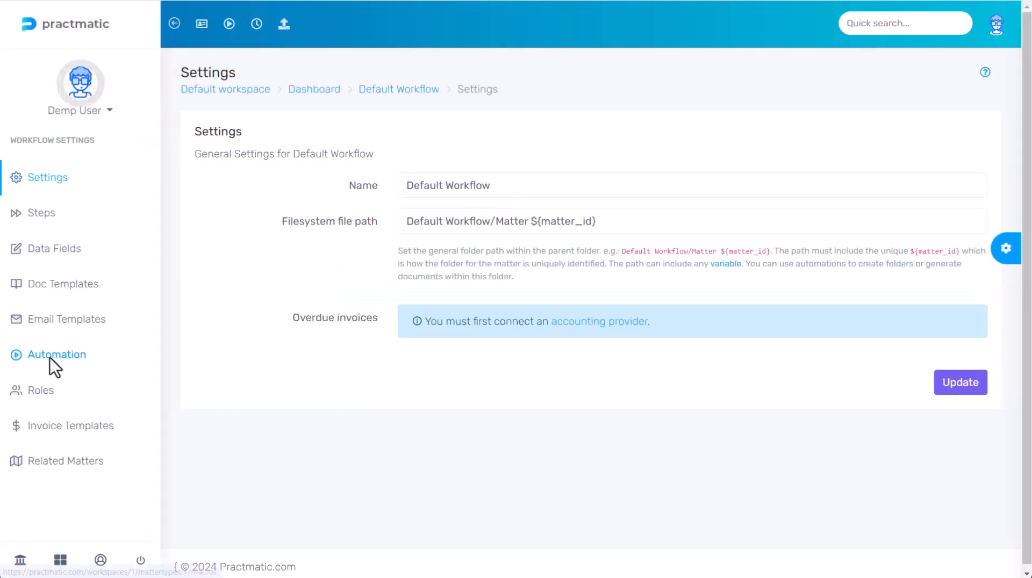
pyautogui.click(50, 357)
pyautogui.click(233, 238)
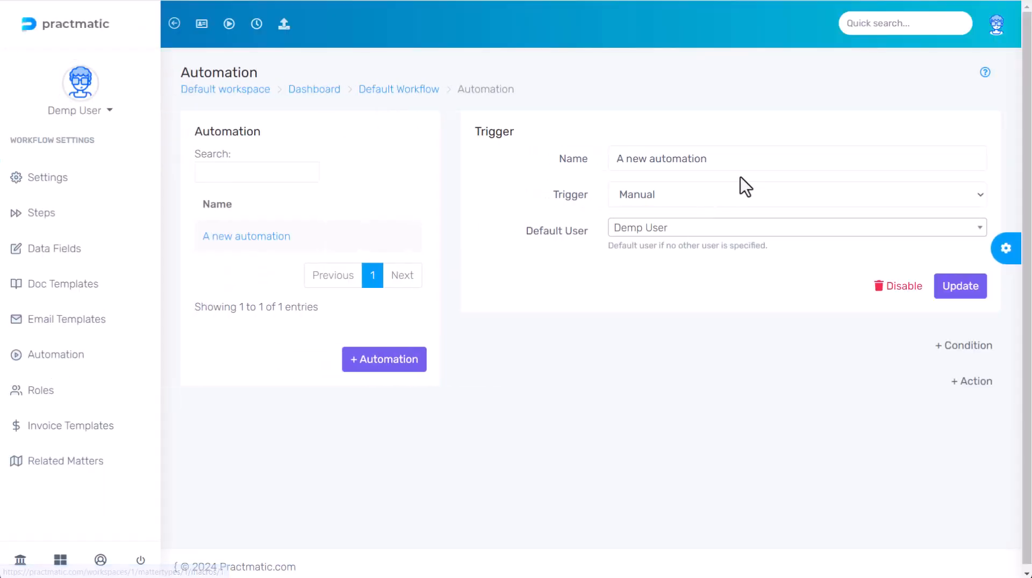
pyautogui.write('Create folders')
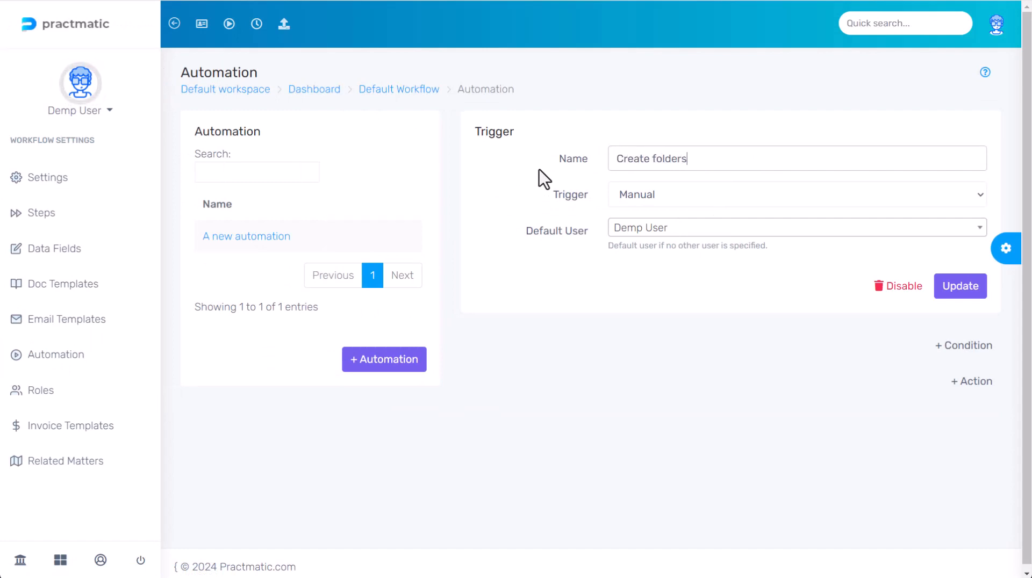
pyautogui.click(665, 196)
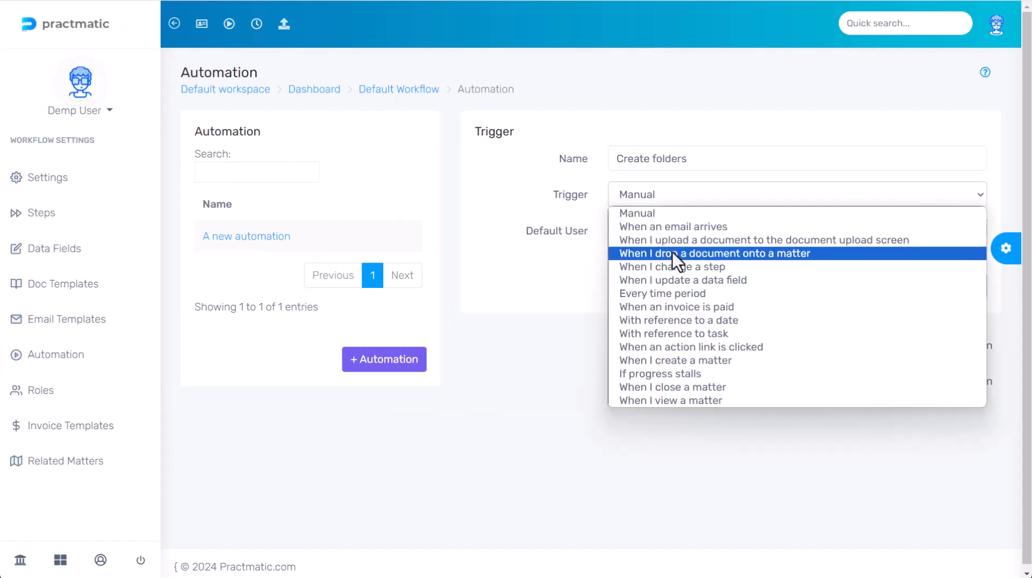
pyautogui.click(698, 362)
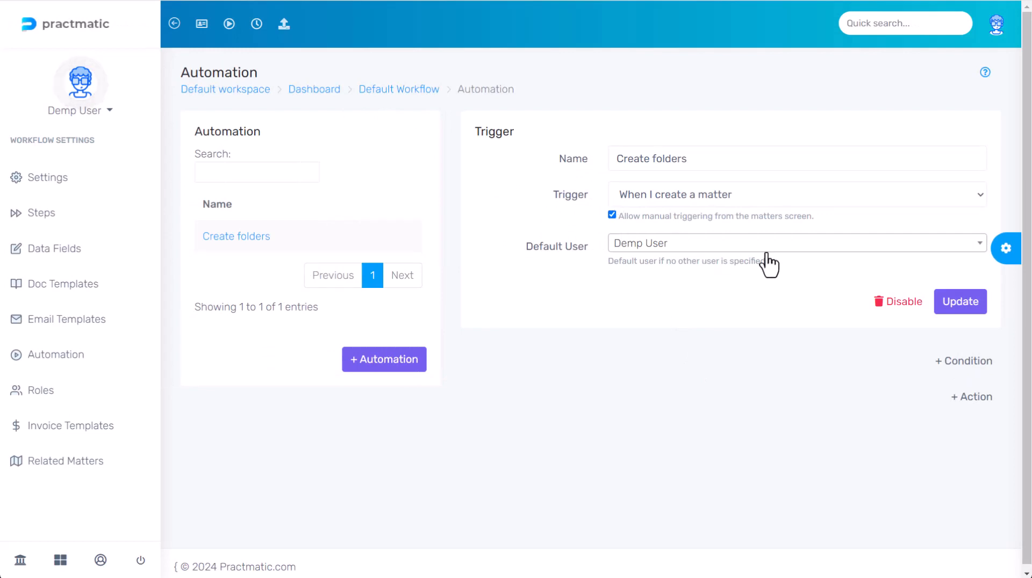
pyautogui.click(951, 311)
# - Add an action of type "Create folders" to the automation
pyautogui.click(967, 396)
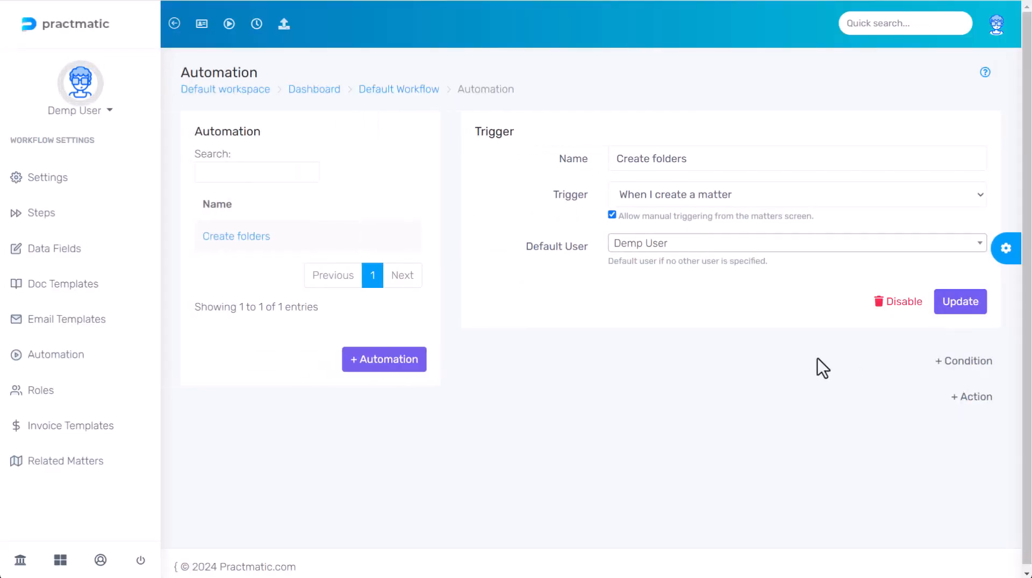
pyautogui.click(698, 366)
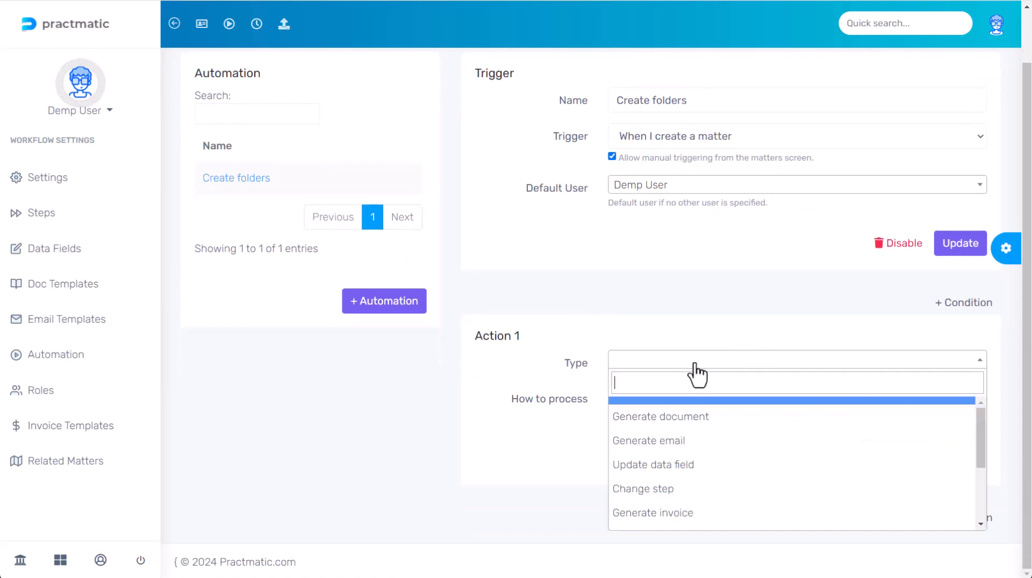
pyautogui.scroll(-1, 694, 476)
pyautogui.scroll(-3, 691, 495)
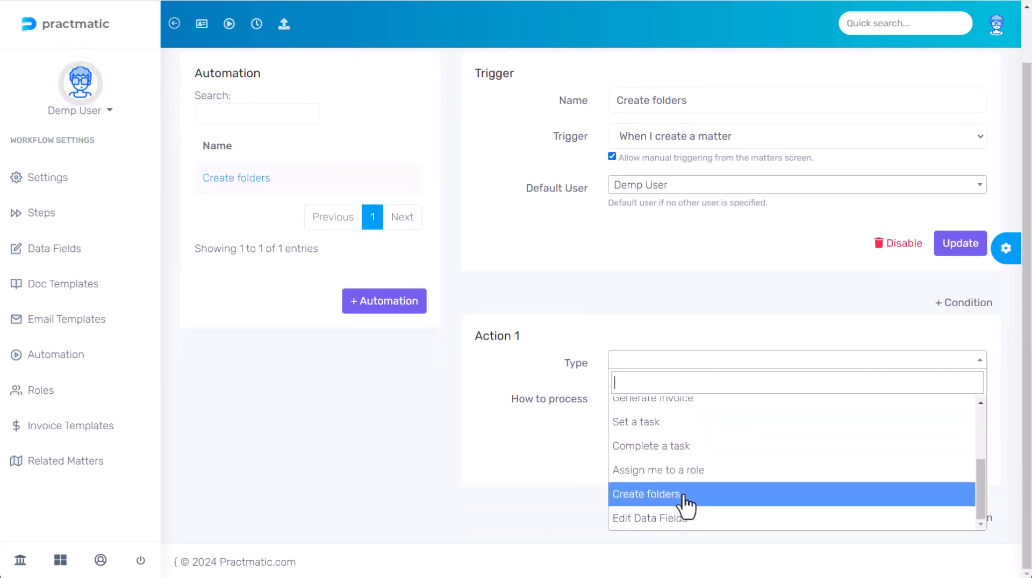
pyautogui.click(690, 494)
pyautogui.scroll(-4, 569, 430)
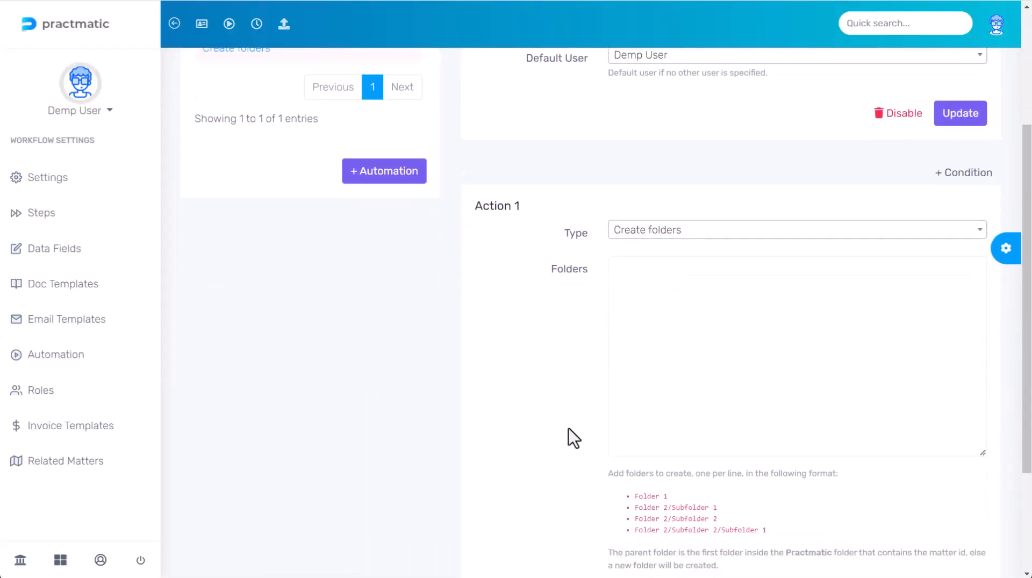
# - Paste the folder list: Client engagement with Job requirements, Proposal, Retainer Agreement and Invoicing subfolders, Deliverables with Stage 1 to 3, and 4. Misc
pyautogui.click(668, 325)
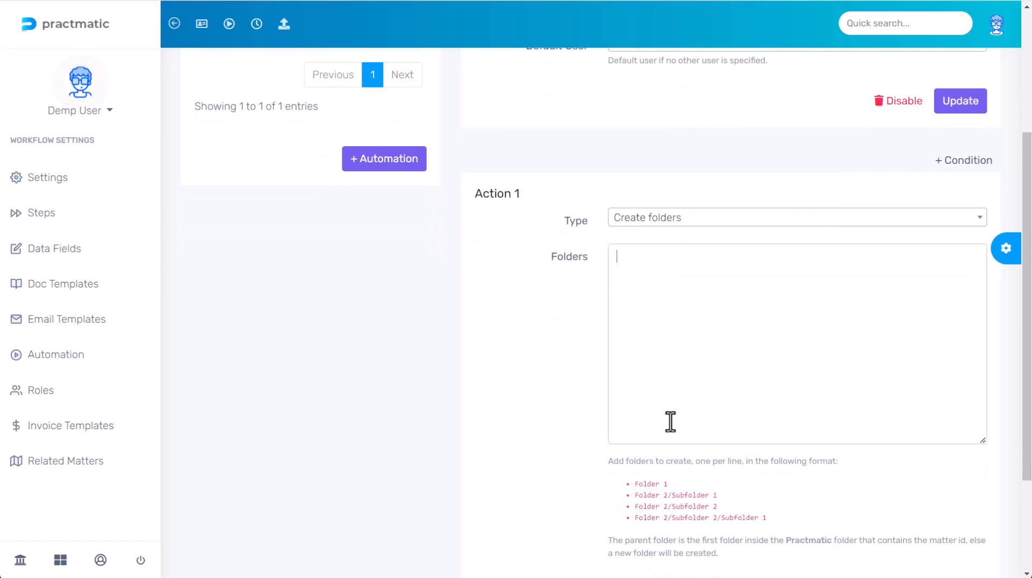
pyautogui.moveTo(635, 485); pyautogui.dragTo(667, 489)
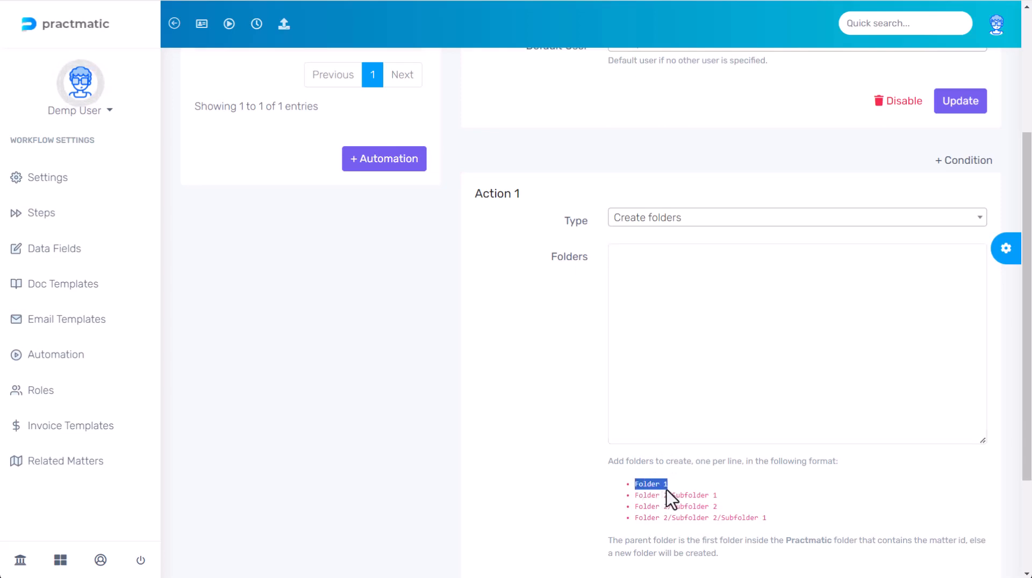
pyautogui.click(646, 502)
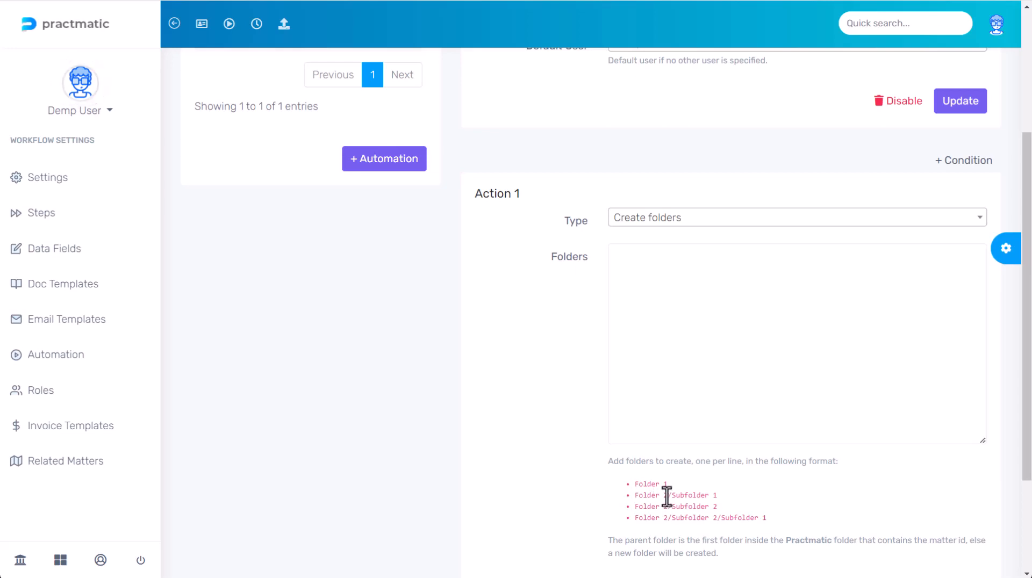
pyautogui.moveTo(667, 496); pyautogui.dragTo(718, 496)
pyautogui.click(682, 294)
pyautogui.hotkey('ctrl', 'v')
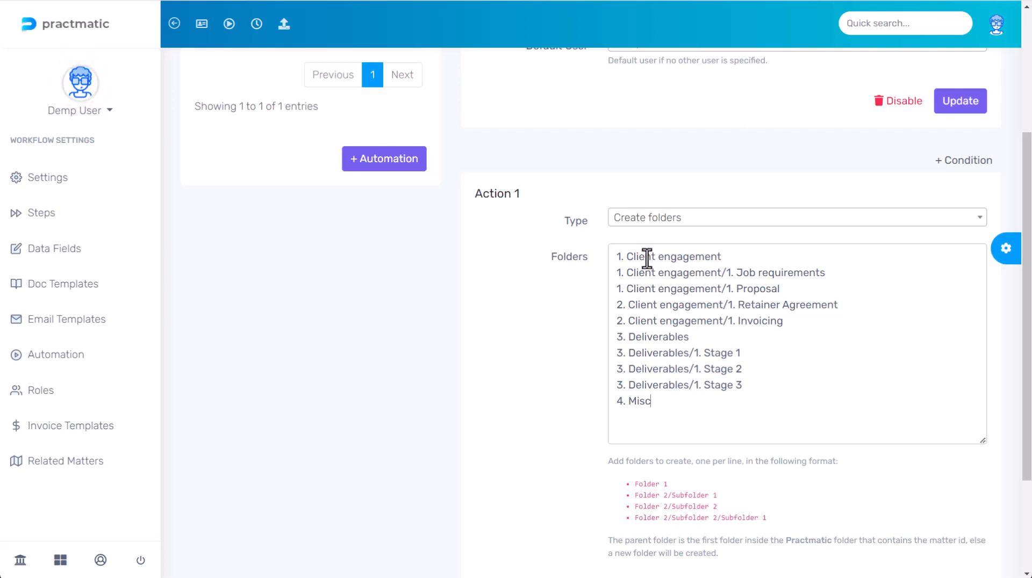
# - Review the client engagement entries in the folder list and save the Create folders action
pyautogui.moveTo(627, 256); pyautogui.dragTo(721, 257)
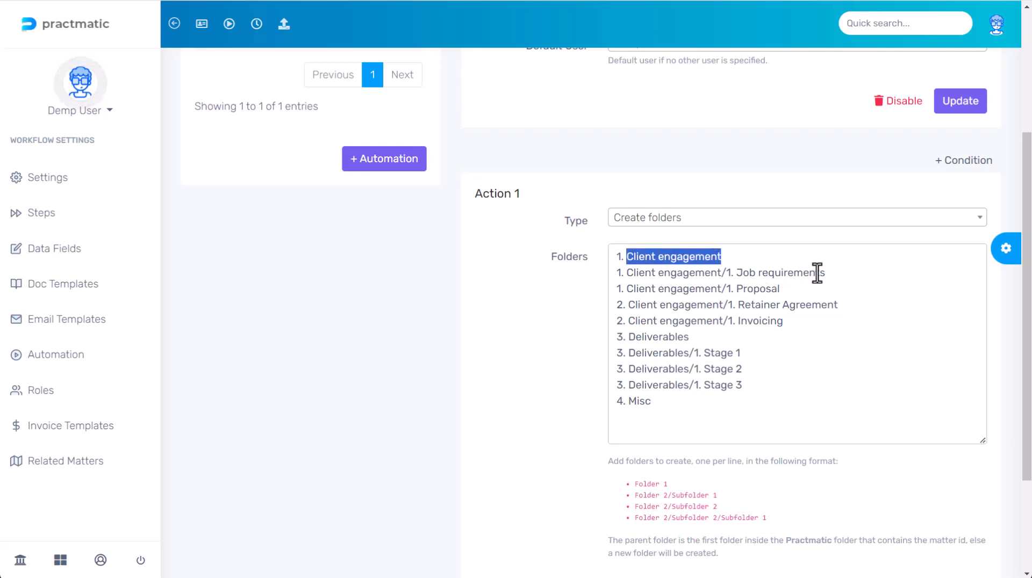
pyautogui.moveTo(826, 273); pyautogui.dragTo(734, 273)
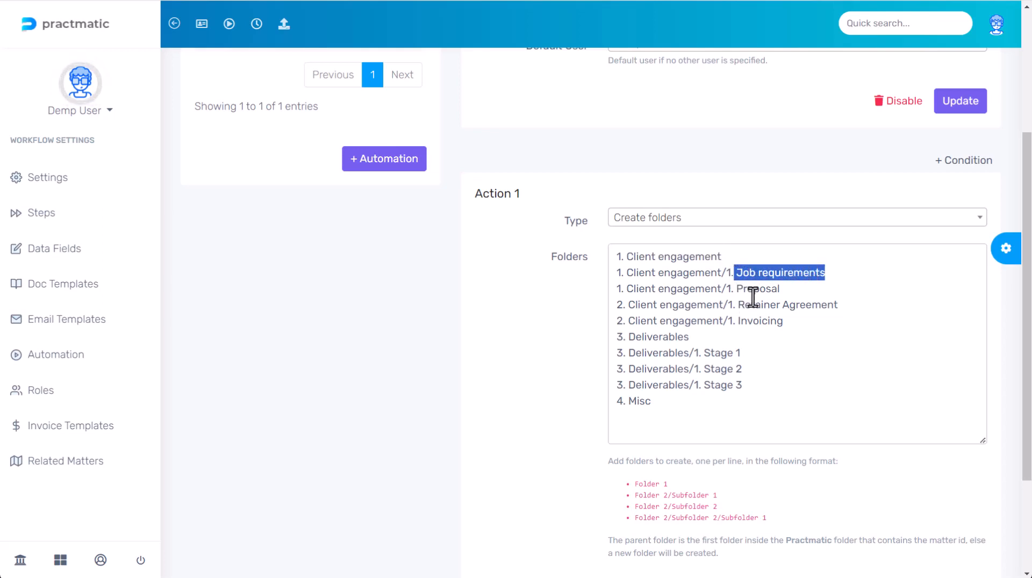
pyautogui.moveTo(737, 290); pyautogui.dragTo(806, 305)
pyautogui.moveTo(740, 322); pyautogui.dragTo(767, 321)
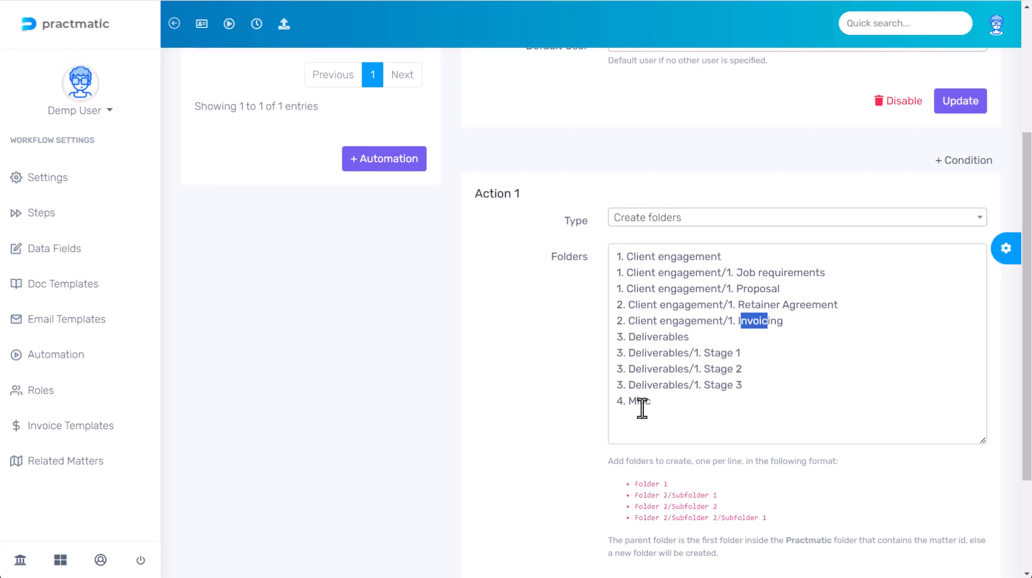
pyautogui.scroll(-3, 641, 408)
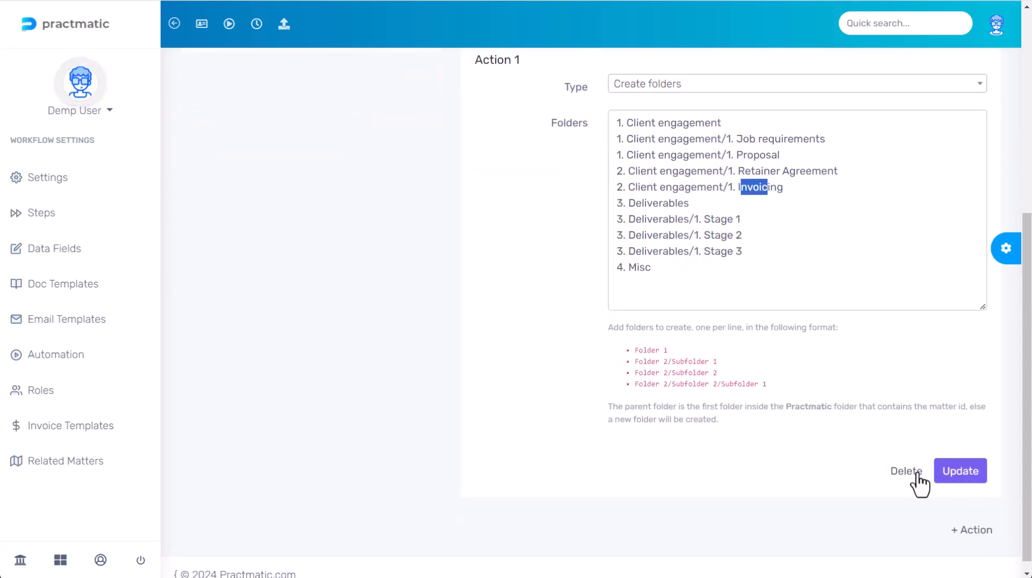
pyautogui.click(956, 474)
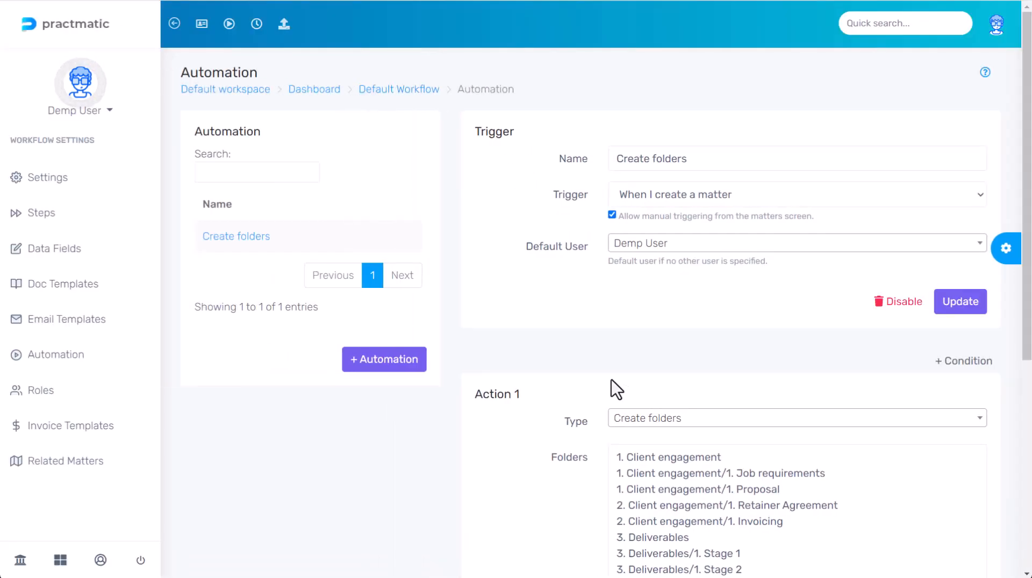
# - Examine the filesystem file path in the Default Workflow's general settings, including its matter folder name and matter ID variable
pyautogui.click(57, 184)
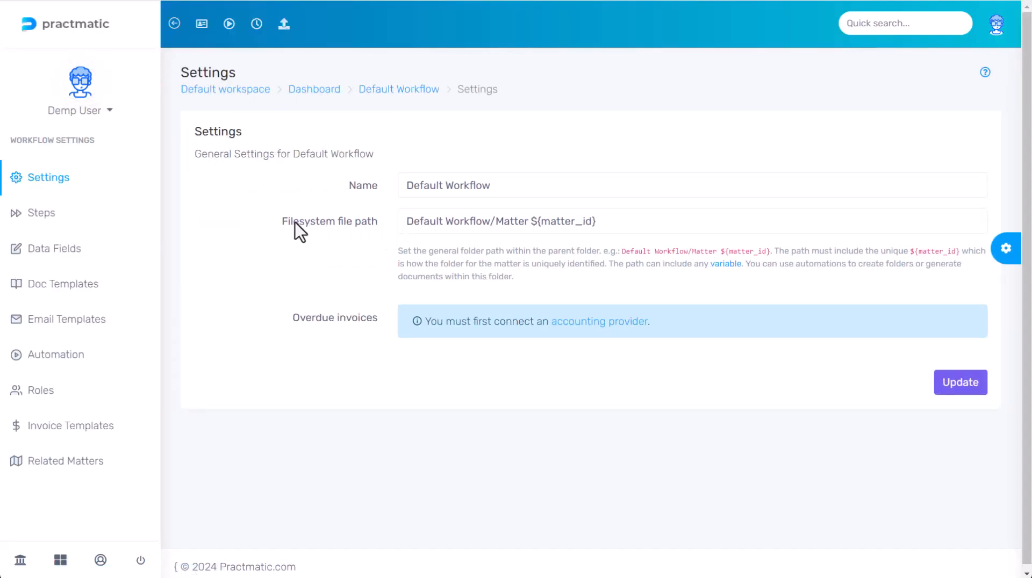
pyautogui.moveTo(404, 221); pyautogui.dragTo(599, 214)
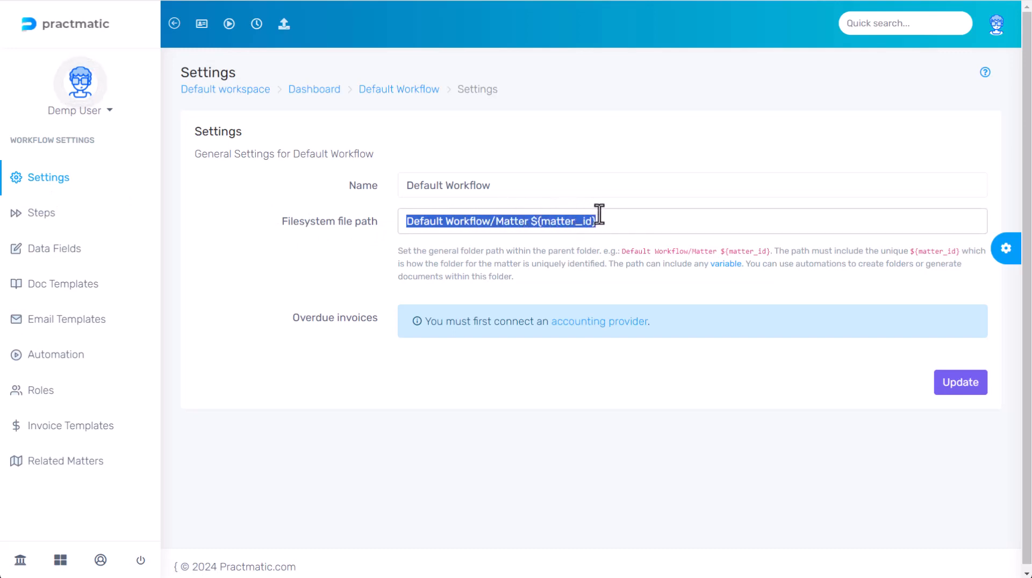
pyautogui.click(488, 222)
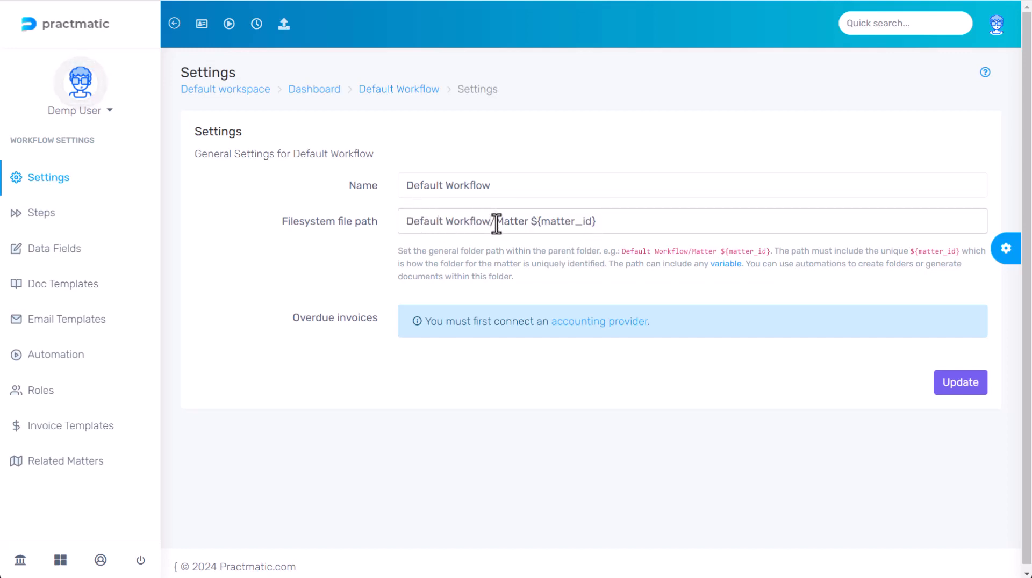
pyautogui.moveTo(495, 223); pyautogui.dragTo(523, 225)
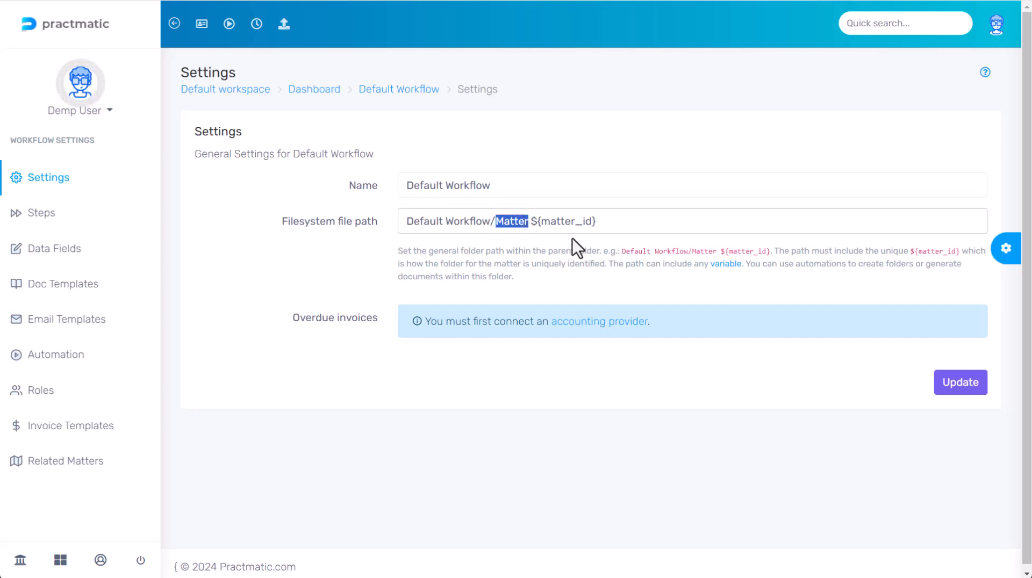
pyautogui.moveTo(599, 222); pyautogui.dragTo(530, 223)
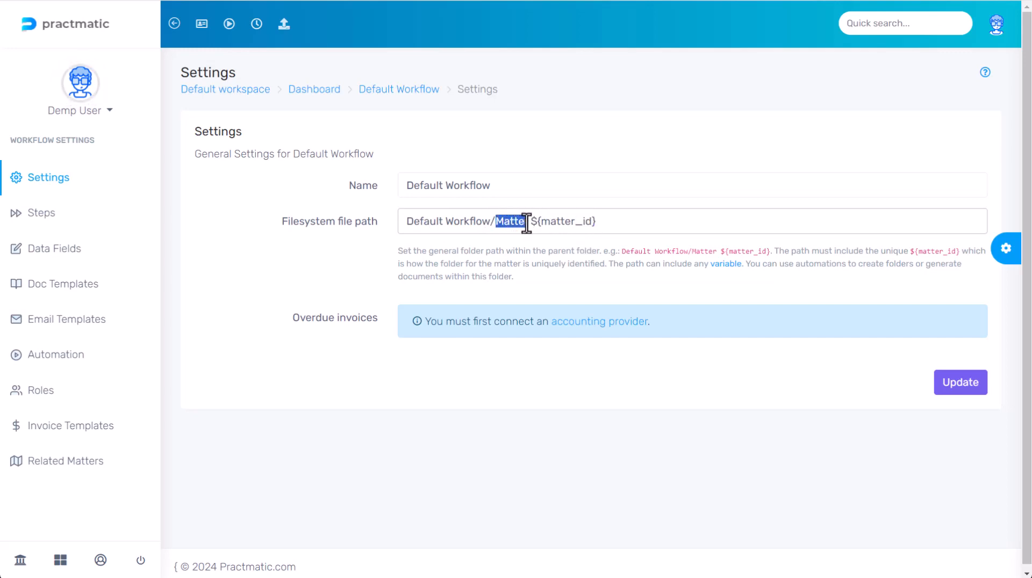
pyautogui.click(600, 226)
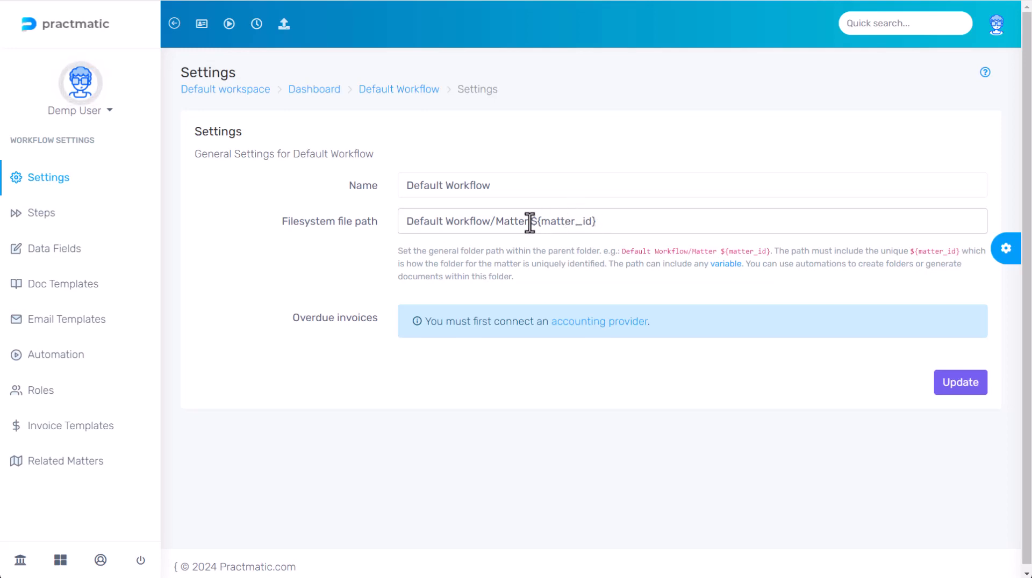
pyautogui.moveTo(530, 222); pyautogui.dragTo(555, 251)
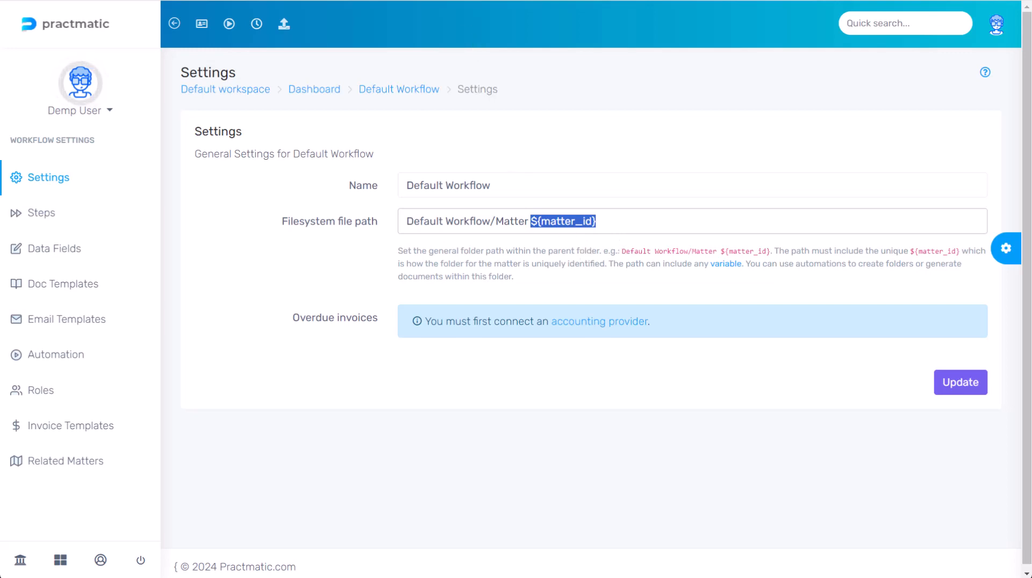
# - Open the matter "A new matter" and check the contents of the Practmatic folder in Dropbox
pyautogui.click(406, 0)
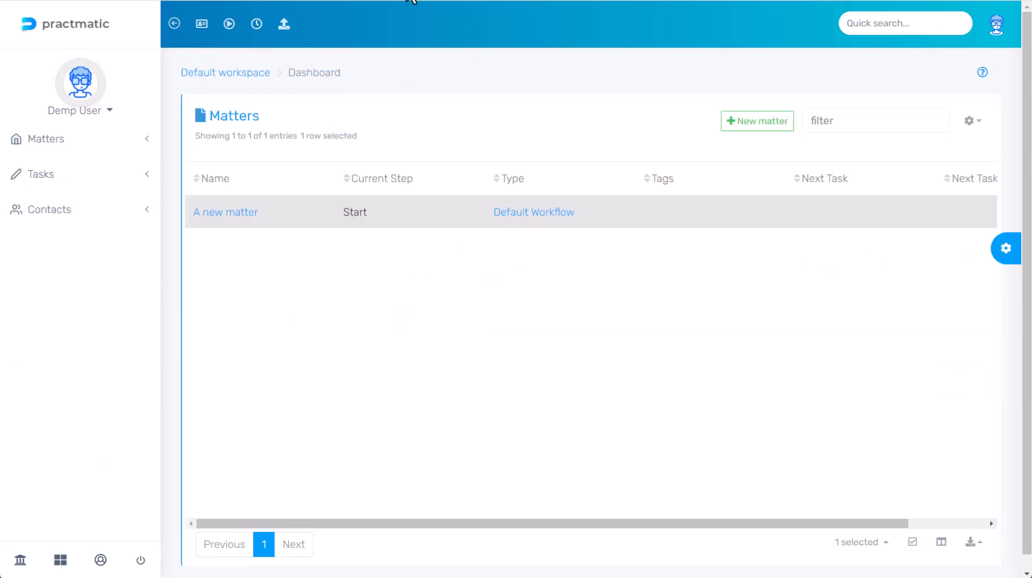
pyautogui.click(244, 213)
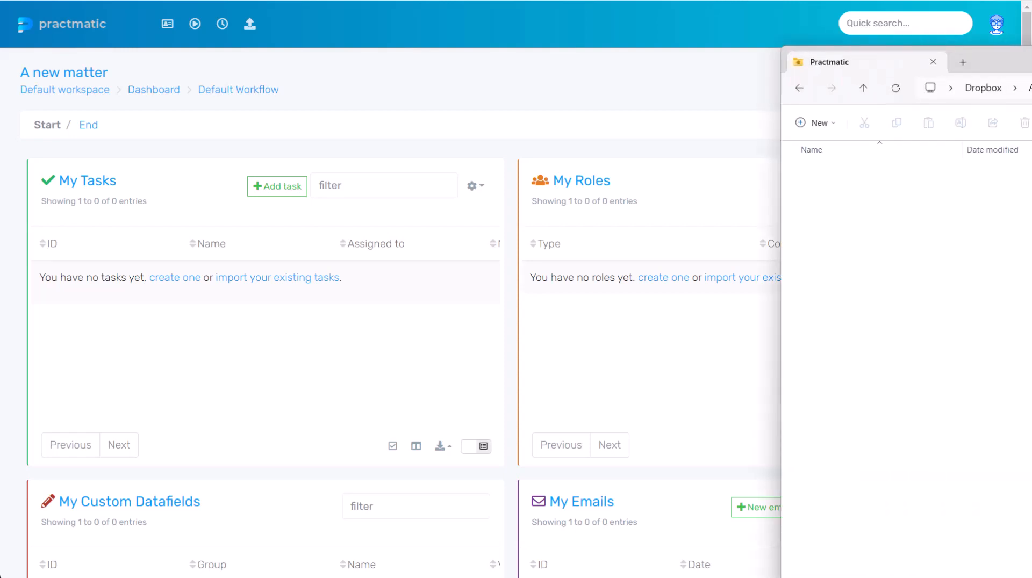
pyautogui.moveTo(1031, 60); pyautogui.dragTo(359, 121)
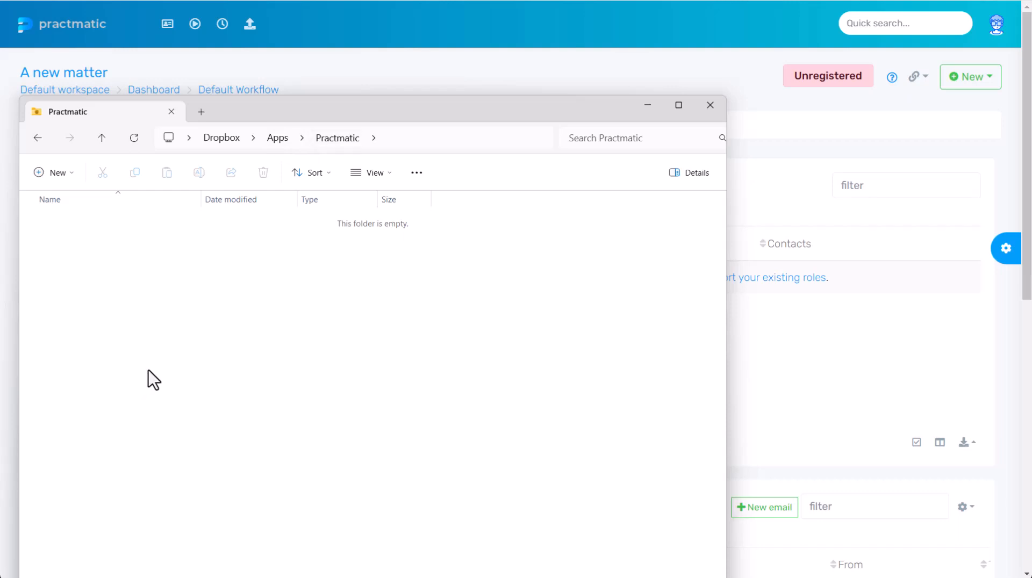
pyautogui.click(725, 78)
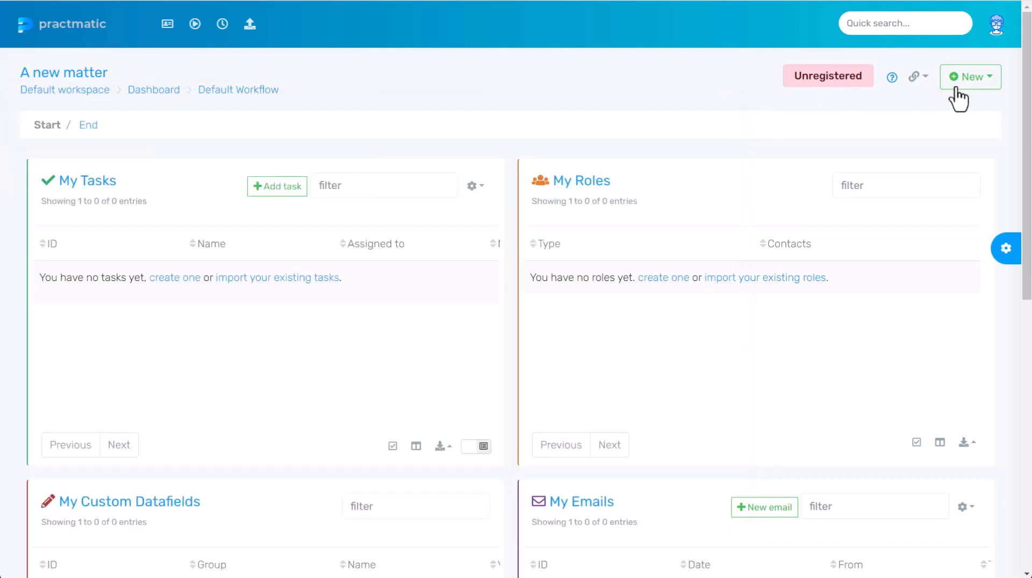
# - Start the Create folders automation manually for the matter "A new matter"
pyautogui.click(962, 81)
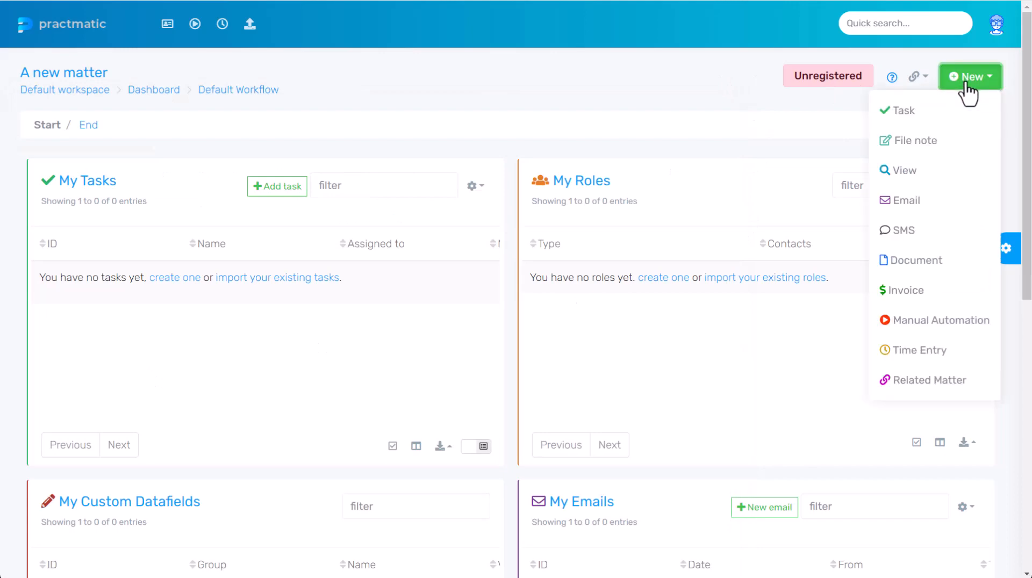
pyautogui.click(946, 325)
pyautogui.click(511, 86)
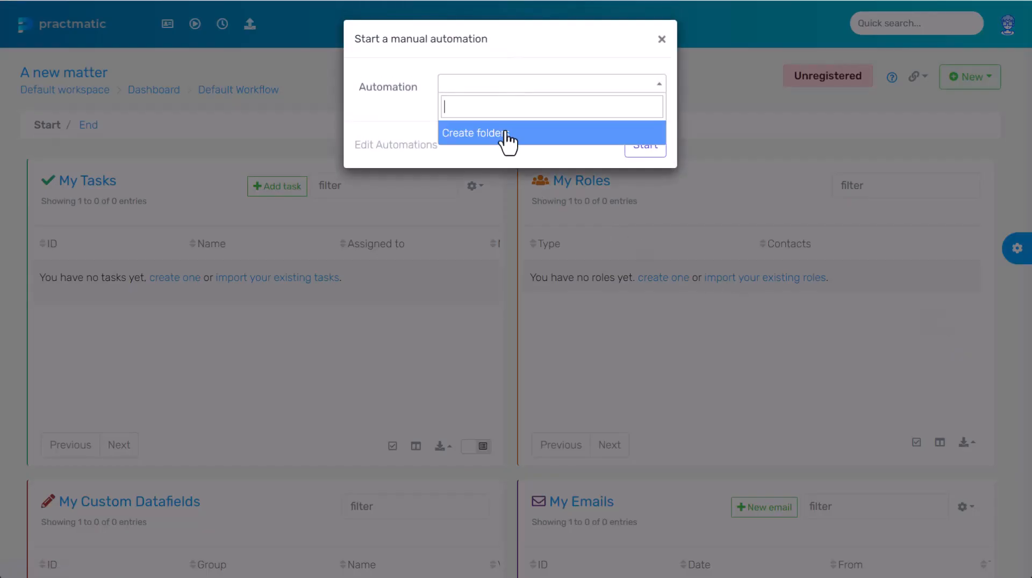
pyautogui.click(506, 137)
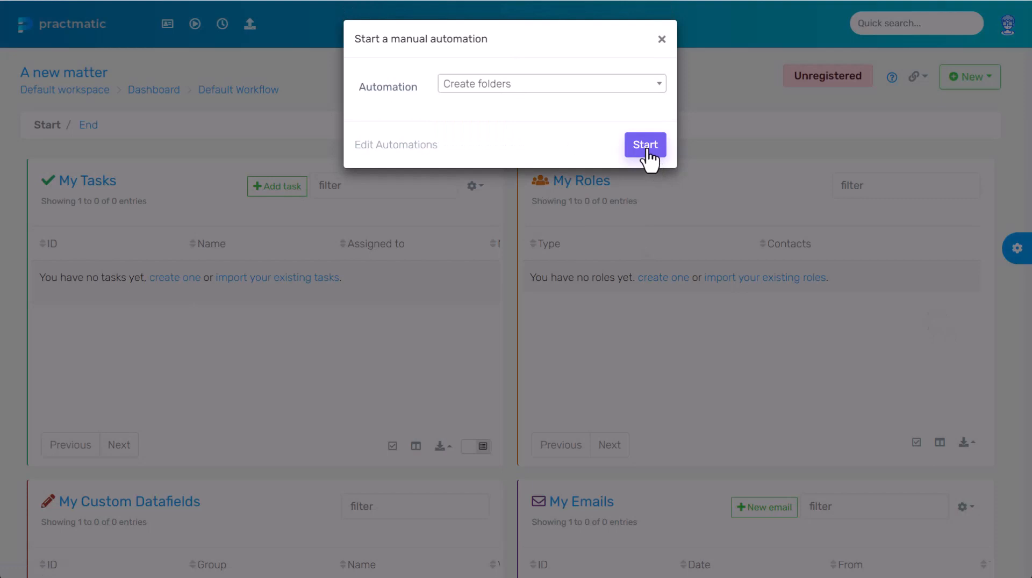
pyautogui.click(647, 152)
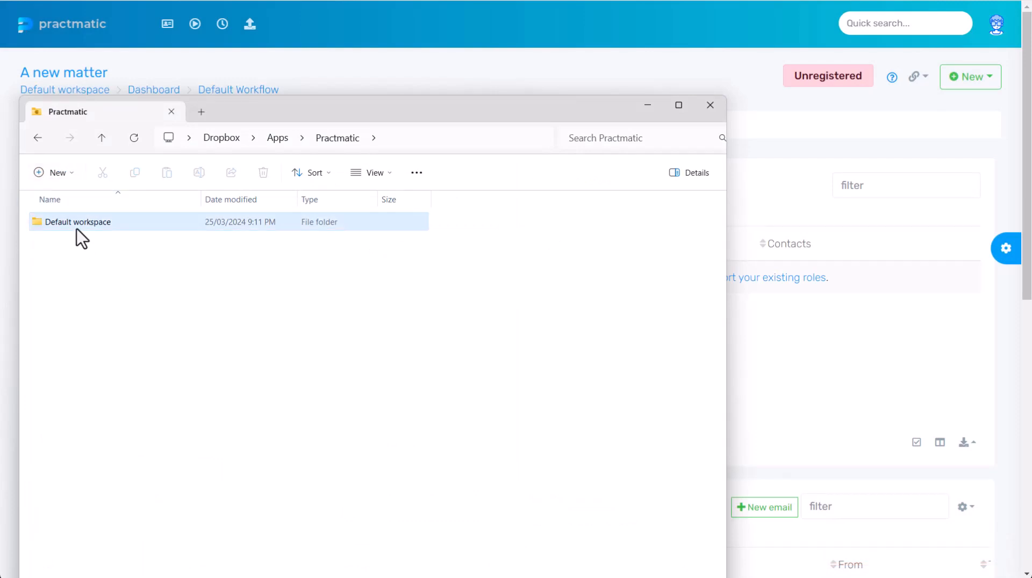
# - Check the new Dropbox folders through Default workspace, Default Workflow and Matter 1 down to 1. Client engagement, and return to the matter
pyautogui.moveTo(81, 231)
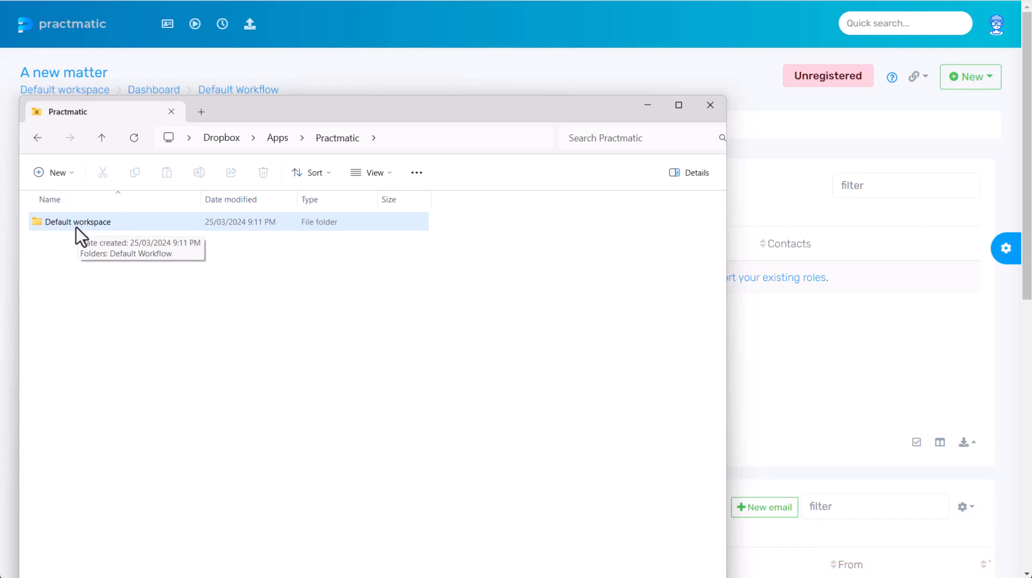
pyautogui.doubleClick(77, 224)
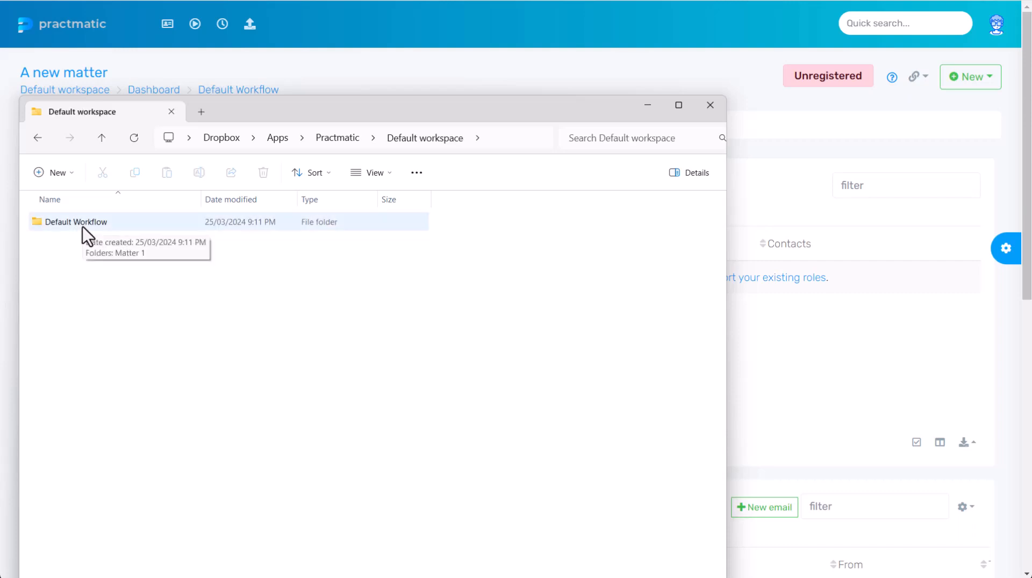
pyautogui.doubleClick(83, 227)
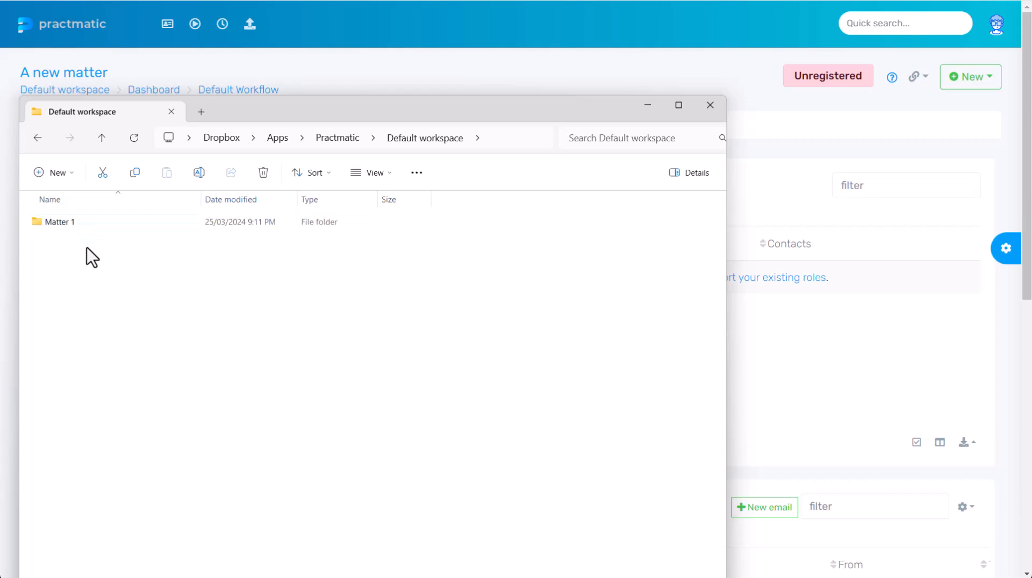
pyautogui.doubleClick(71, 224)
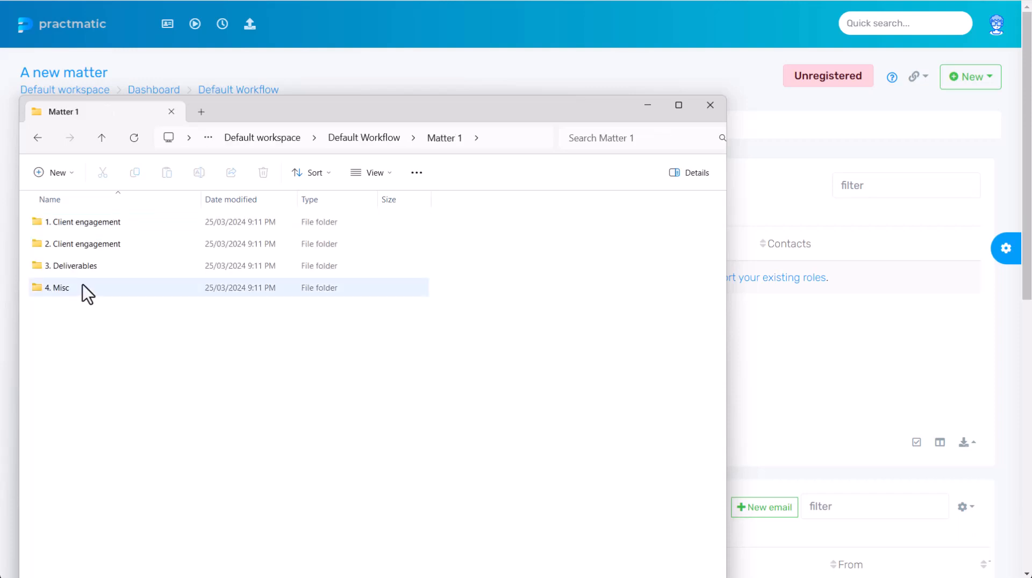
pyautogui.doubleClick(91, 226)
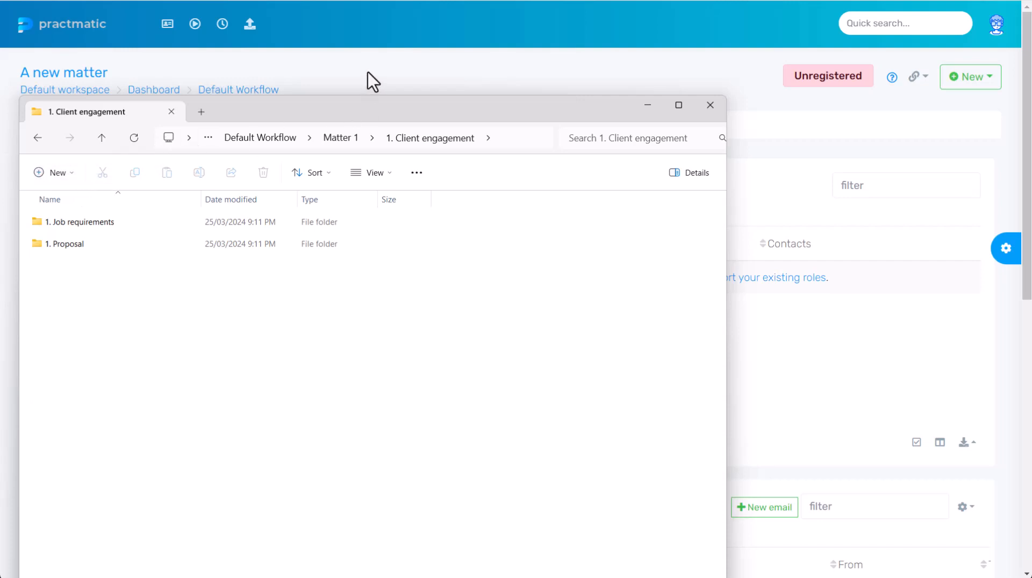
pyautogui.click(369, 89)
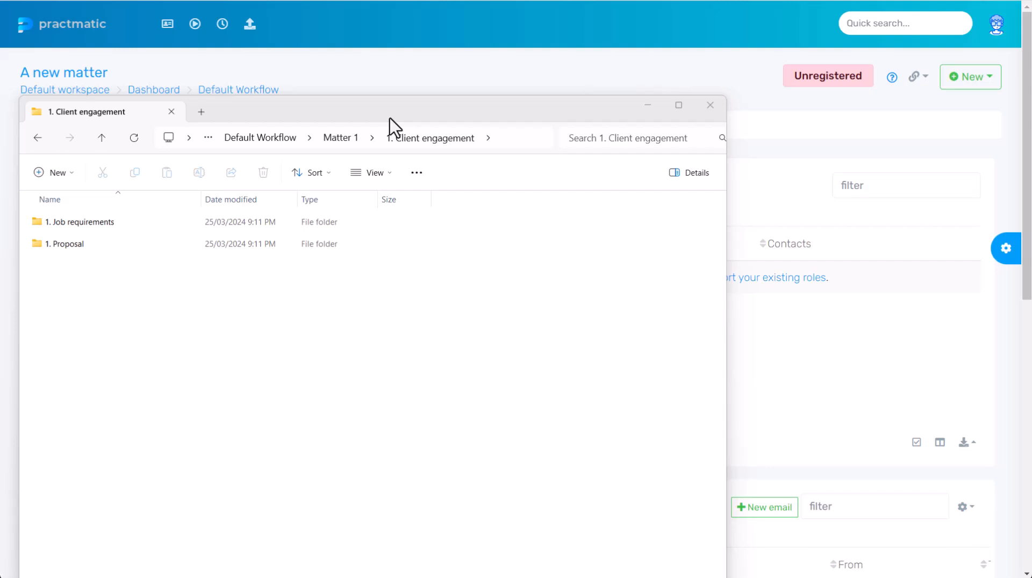
pyautogui.click(322, 73)
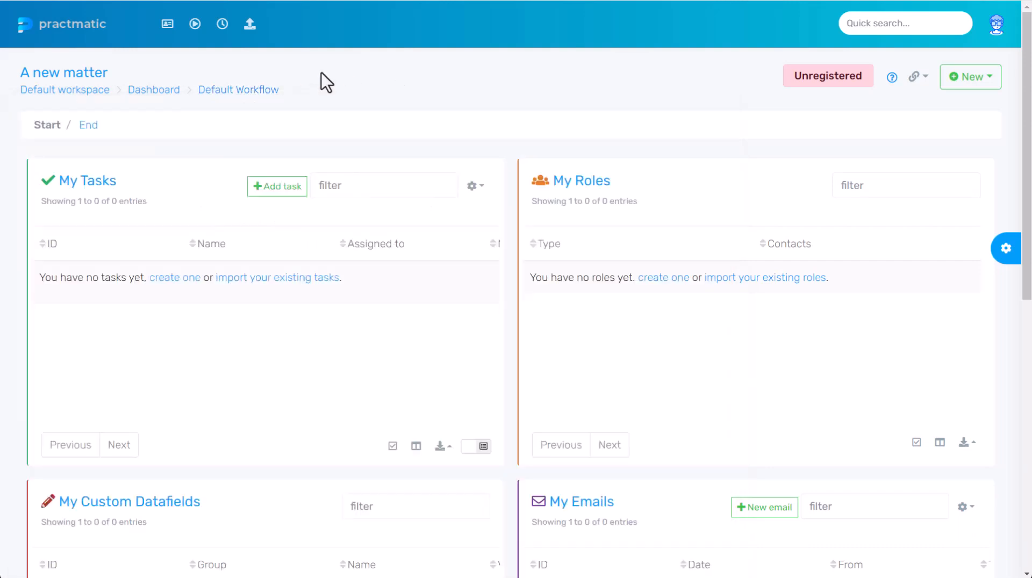
# - Upload Client retainer agreement.docx as a document template in the Default Workflow settings
pyautogui.click(243, 93)
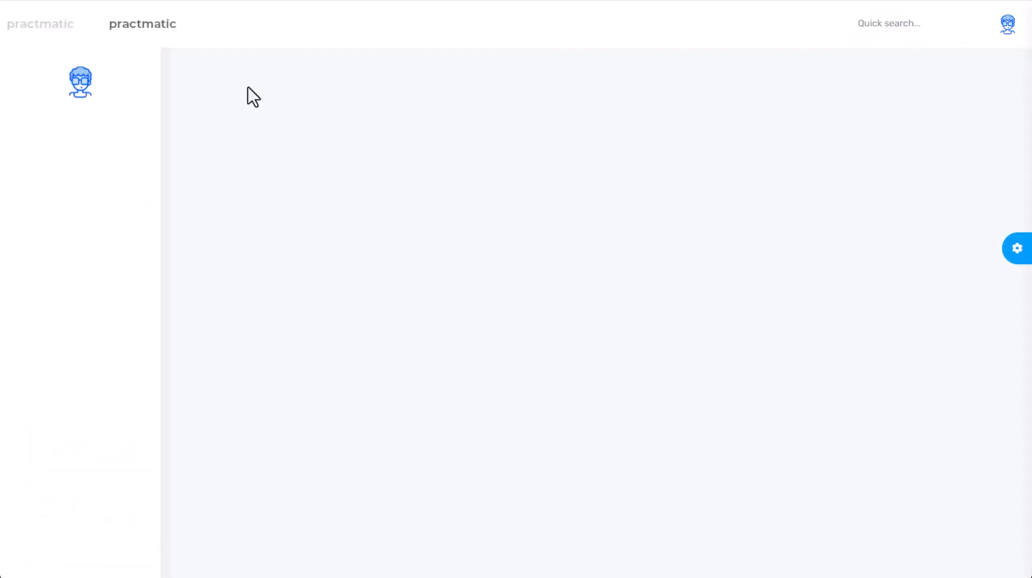
pyautogui.click(63, 282)
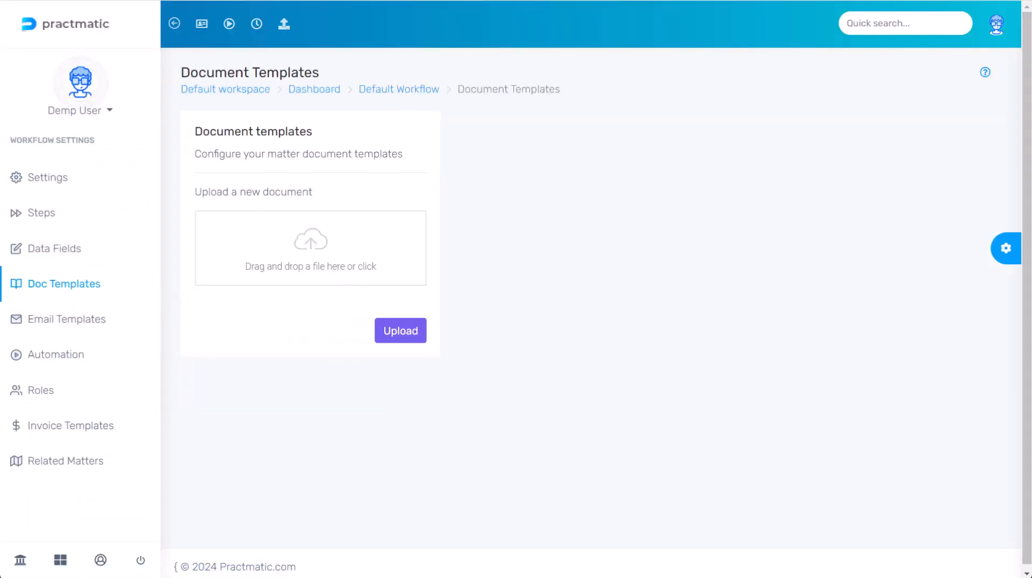
pyautogui.moveTo(764, 156); pyautogui.dragTo(347, 267)
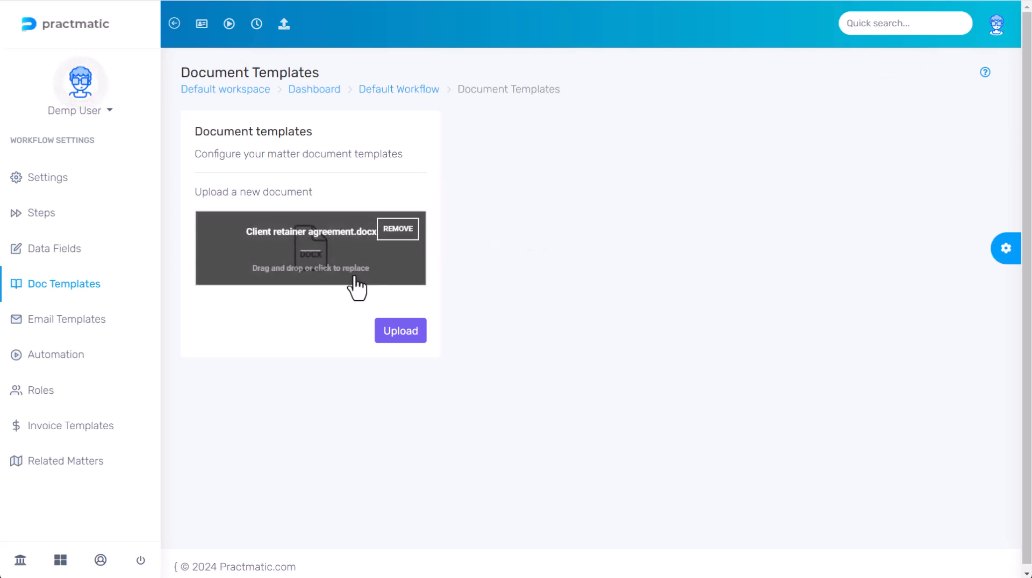
pyautogui.click(398, 331)
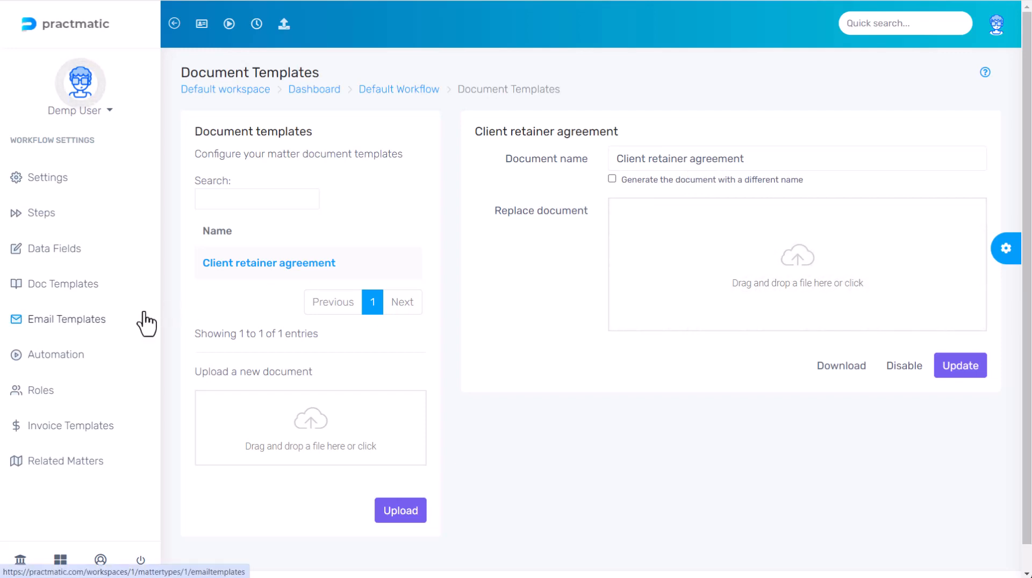
# - Add a Generate document action to the Create folders automation, using the Client retainer agreement template with output Save to folder
pyautogui.click(49, 355)
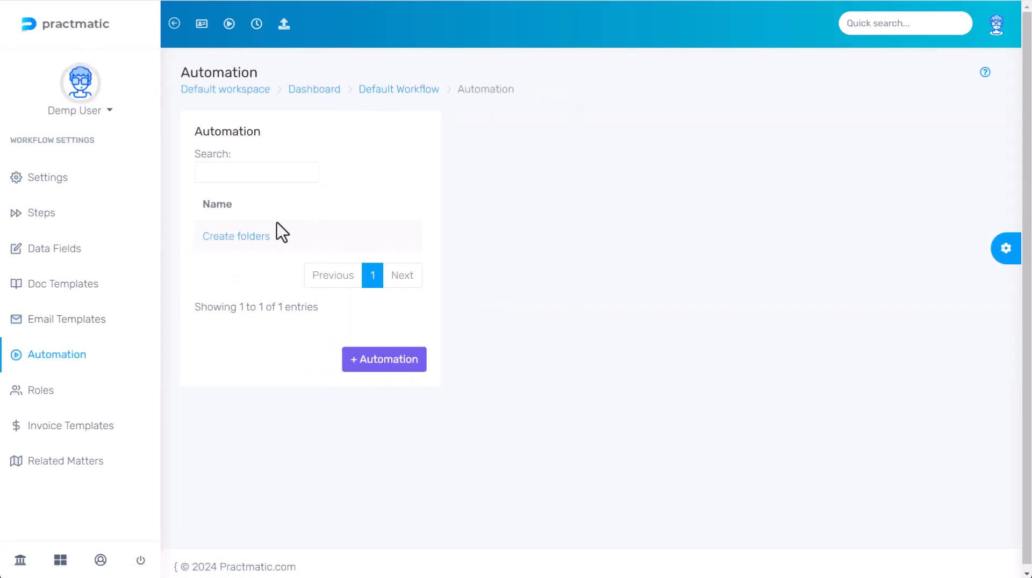
pyautogui.click(251, 237)
pyautogui.scroll(-1, 731, 349)
pyautogui.scroll(-5, 733, 362)
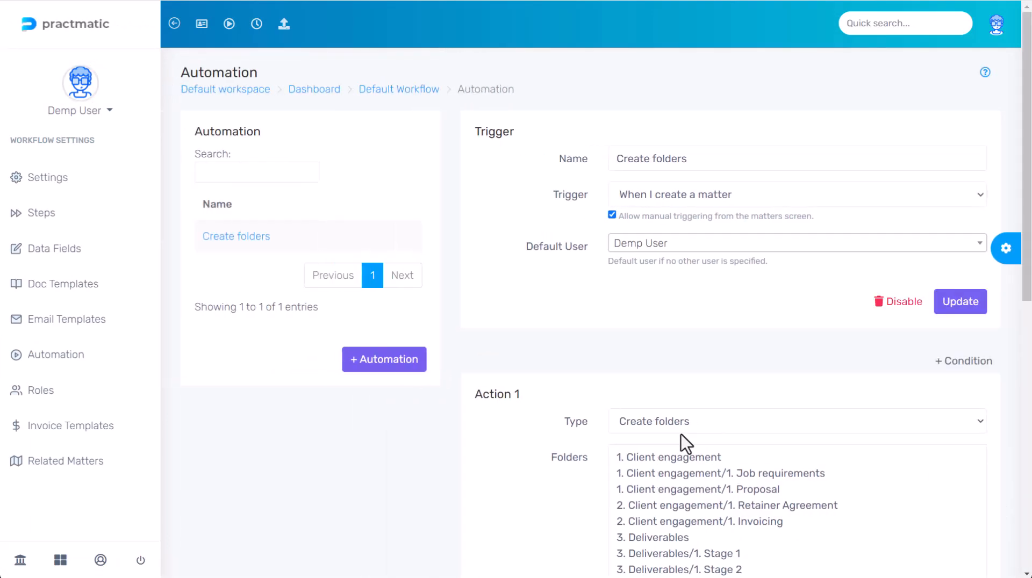
pyautogui.scroll(-9, 680, 440)
pyautogui.click(673, 361)
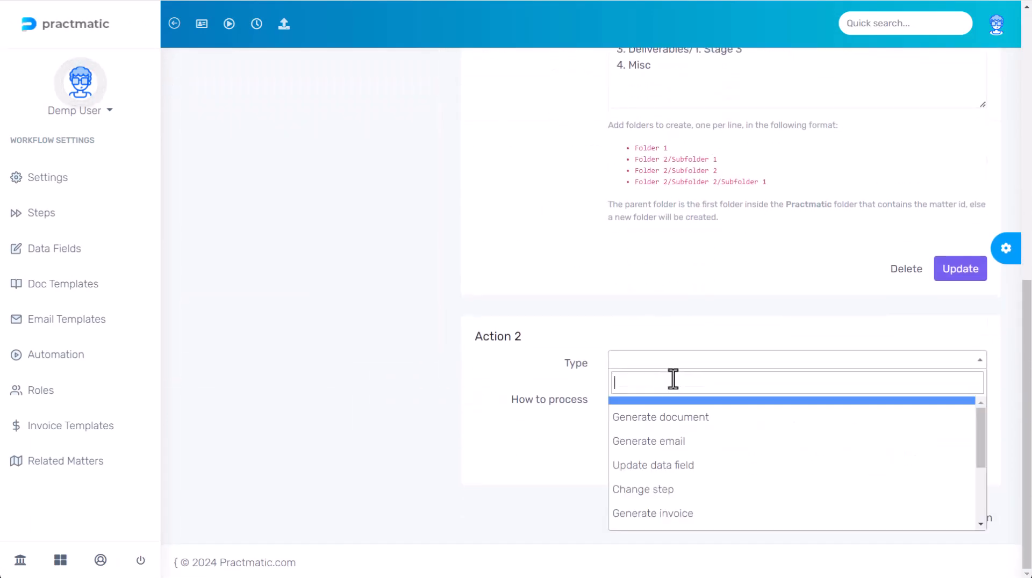
pyautogui.click(678, 420)
pyautogui.scroll(-9, 528, 378)
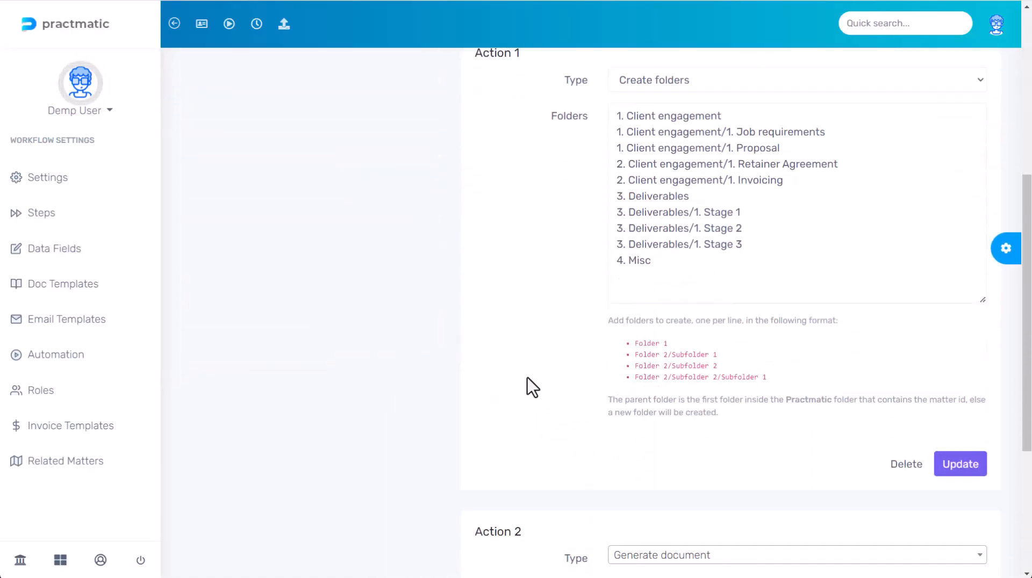
pyautogui.click(648, 438)
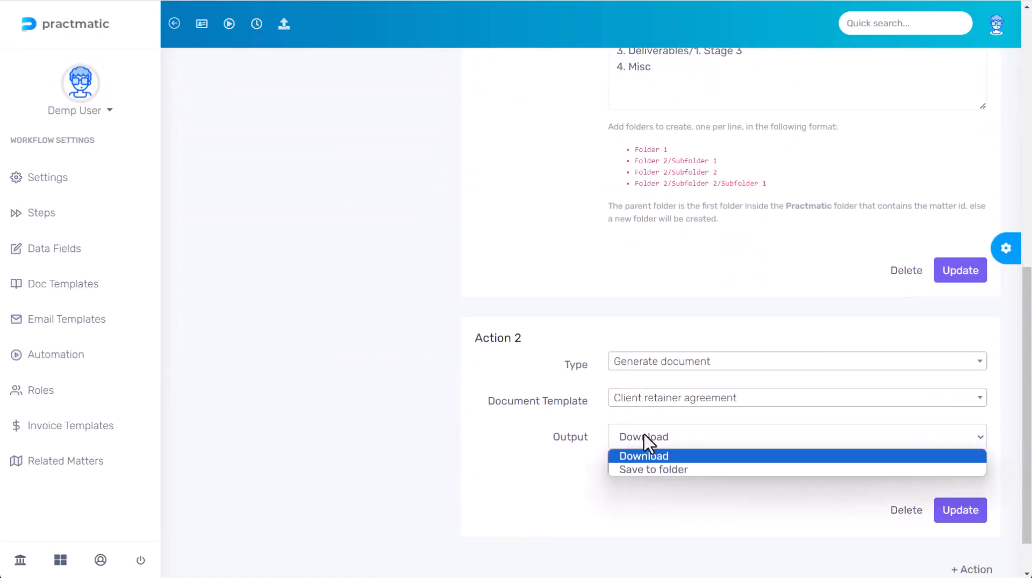
pyautogui.click(657, 469)
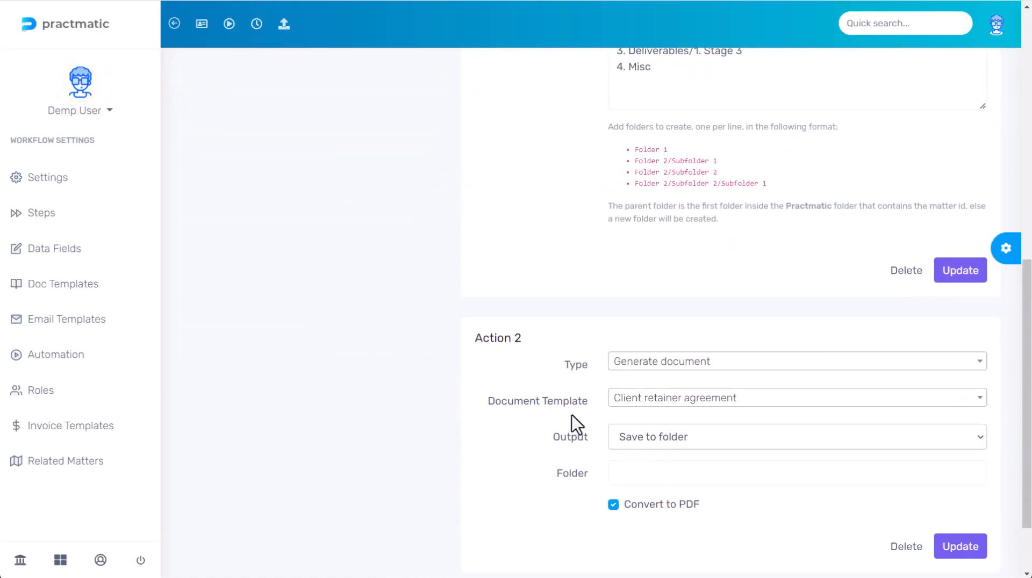
# - Copy 2. Client engagement/1. Retainer Agreement from the folder list into Action 2's destination folder and save the action with PDF conversion enabled
pyautogui.scroll(5, 572, 415)
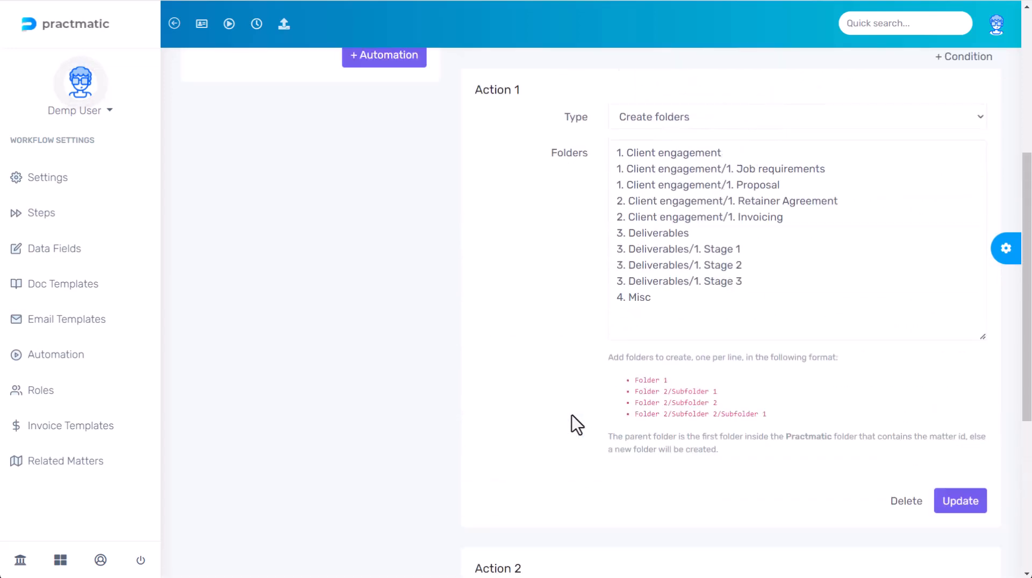
pyautogui.moveTo(736, 237); pyautogui.dragTo(618, 234)
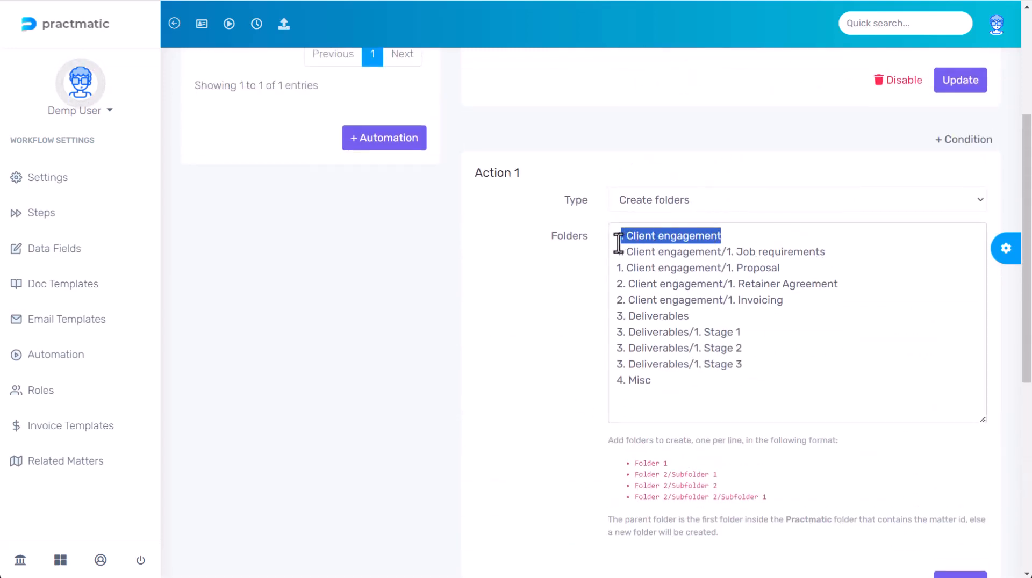
pyautogui.moveTo(838, 284); pyautogui.dragTo(602, 285)
pyautogui.hotkey('ctrl', 'c')
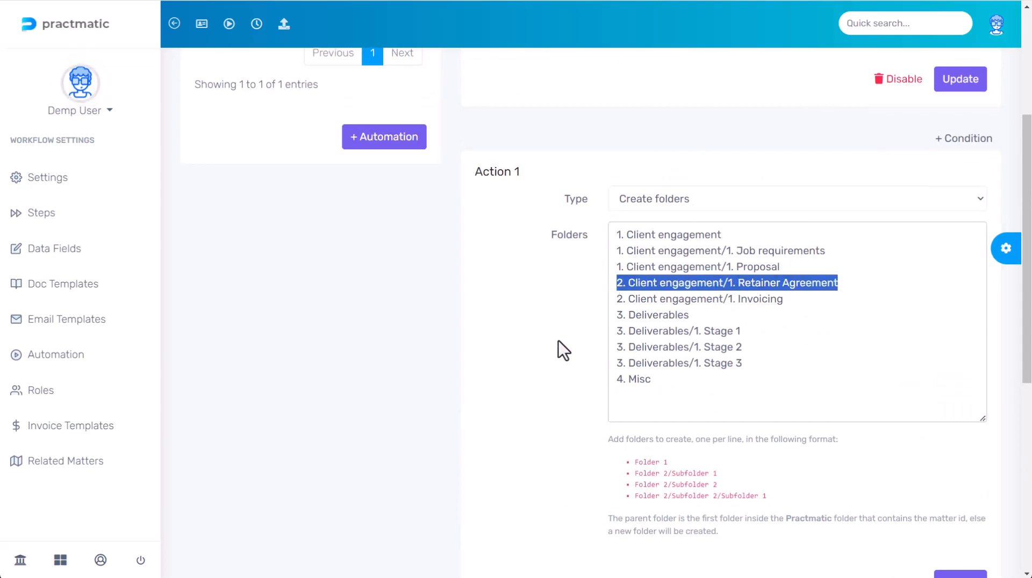
pyautogui.scroll(-7, 561, 347)
pyautogui.click(641, 382)
pyautogui.hotkey('ctrl', 'v')
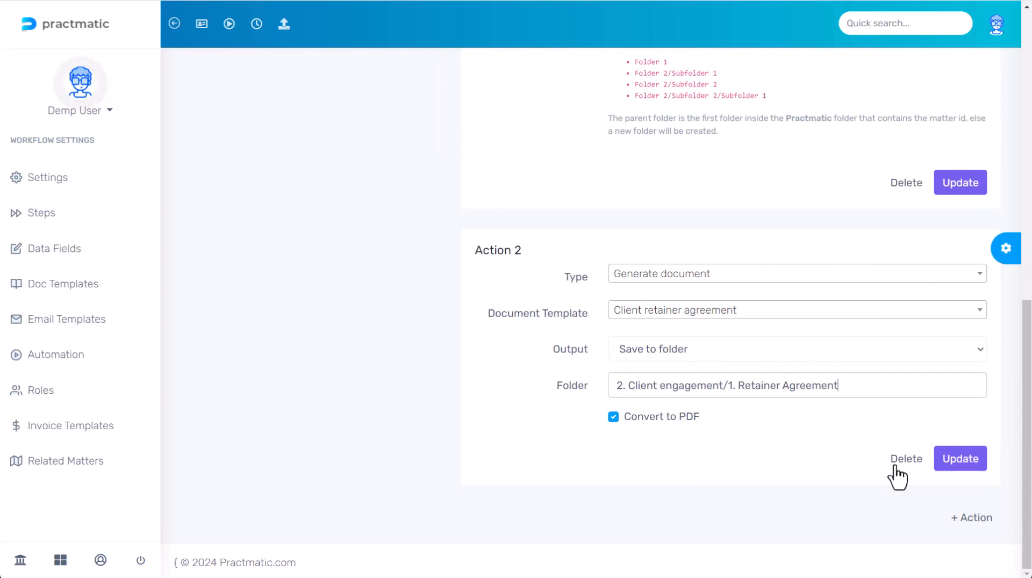
pyautogui.click(952, 465)
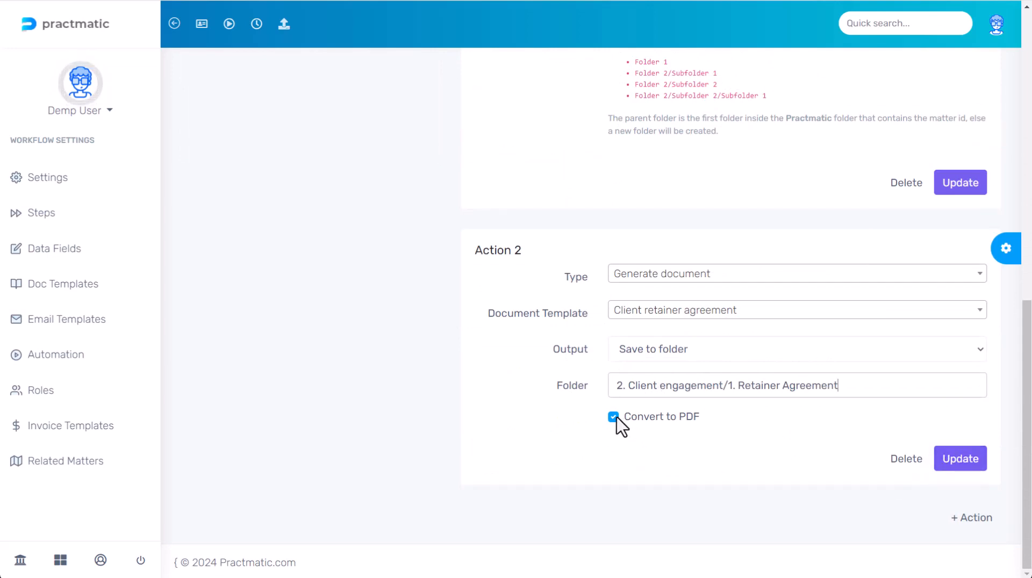
pyautogui.click(959, 459)
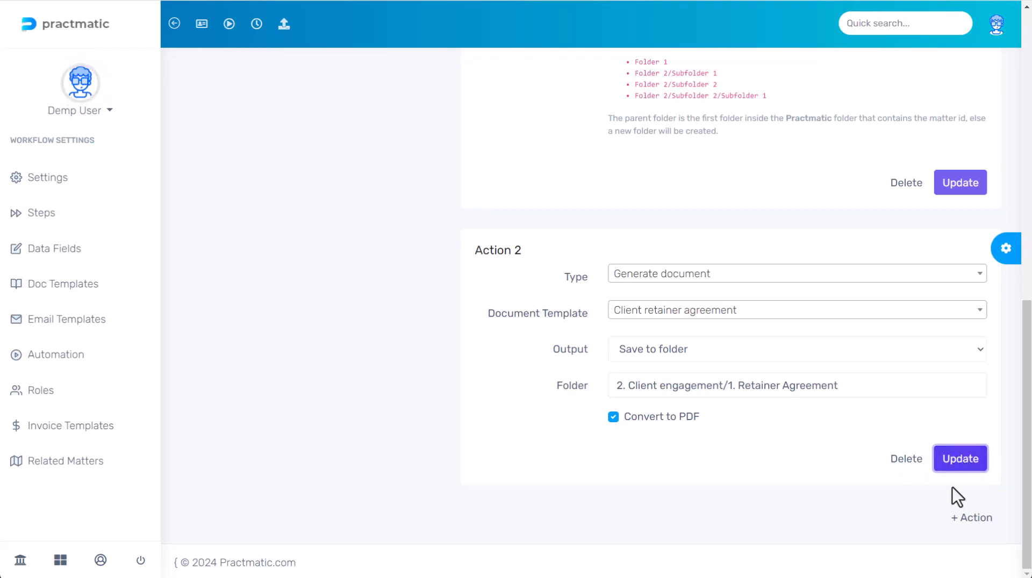
pyautogui.scroll(-7, 795, 421)
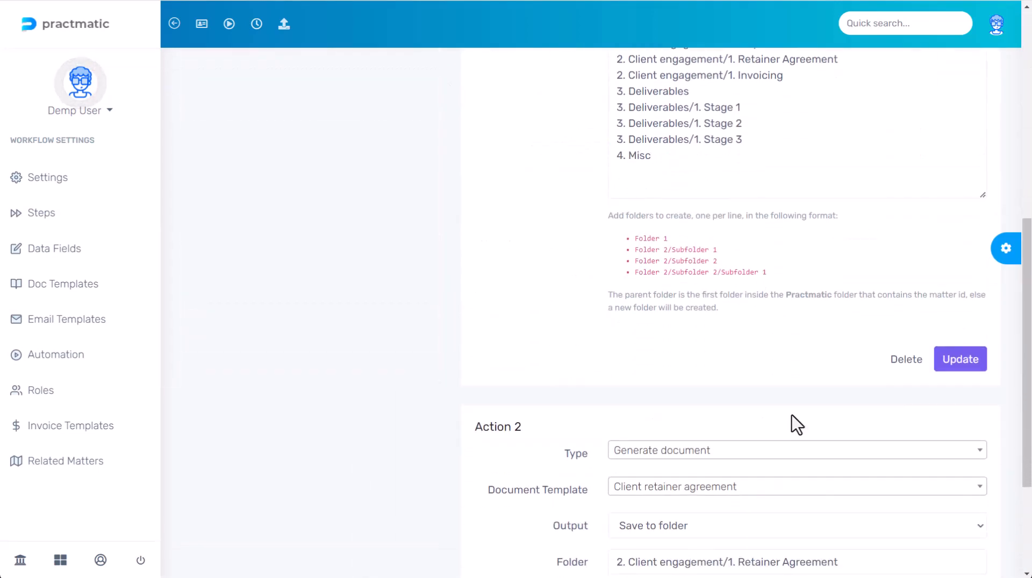
pyautogui.scroll(-3, 794, 421)
# - Return to "A new matter", run the updated Create folders automation manually, and switch to the Dropbox folder in File Explorer
pyautogui.click(409, 1)
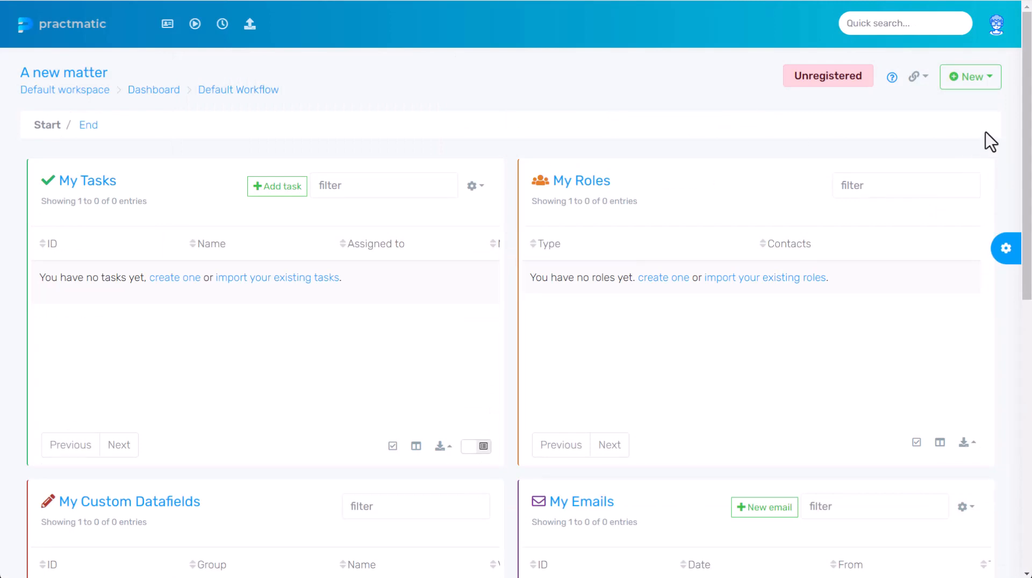
pyautogui.click(970, 86)
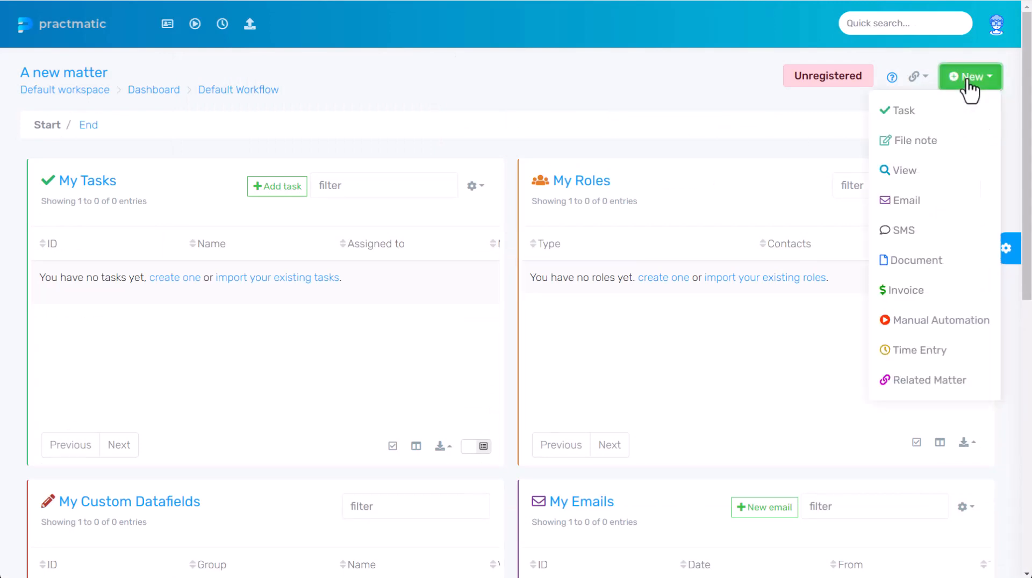
pyautogui.click(937, 324)
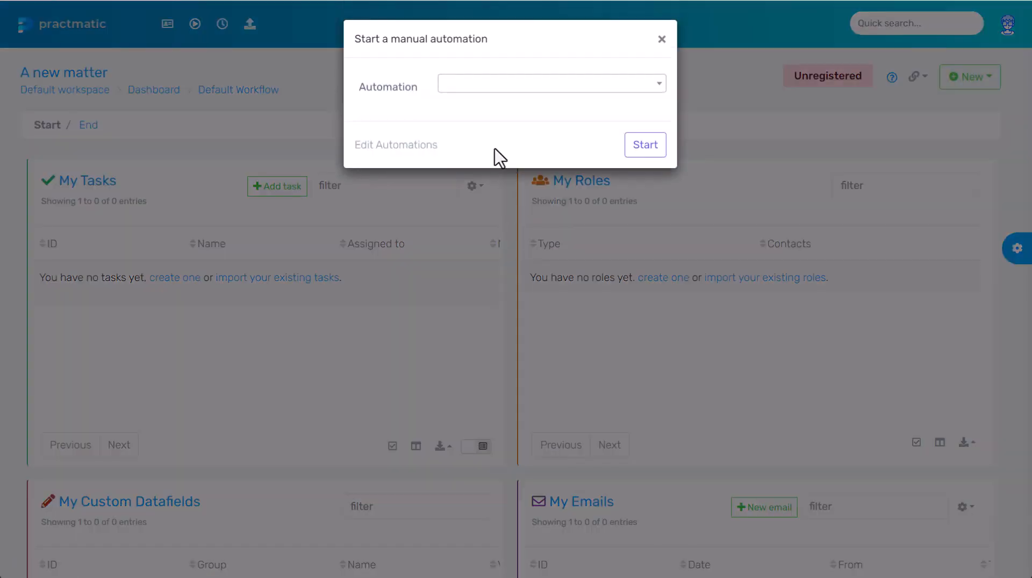
pyautogui.click(499, 87)
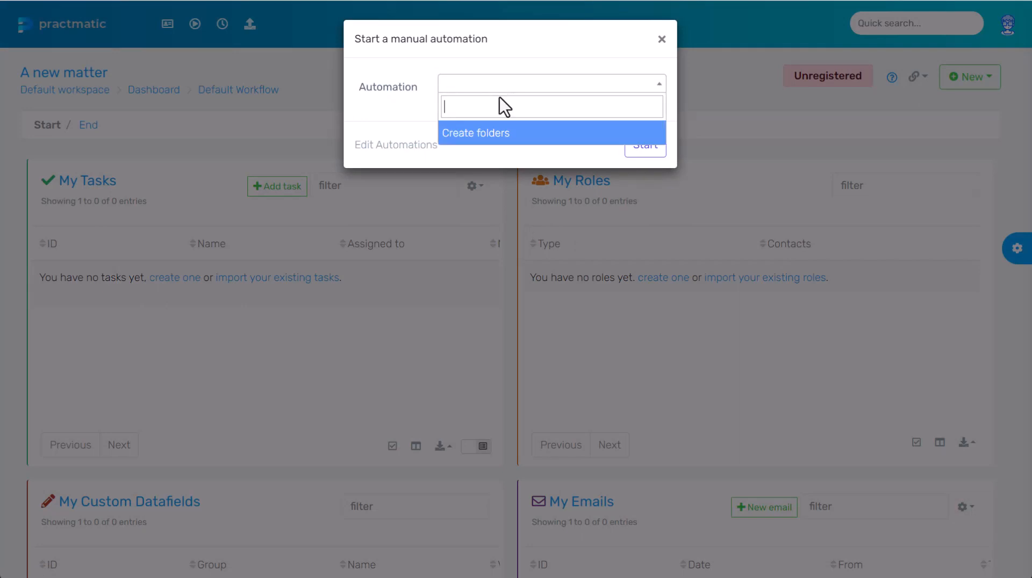
pyautogui.click(480, 135)
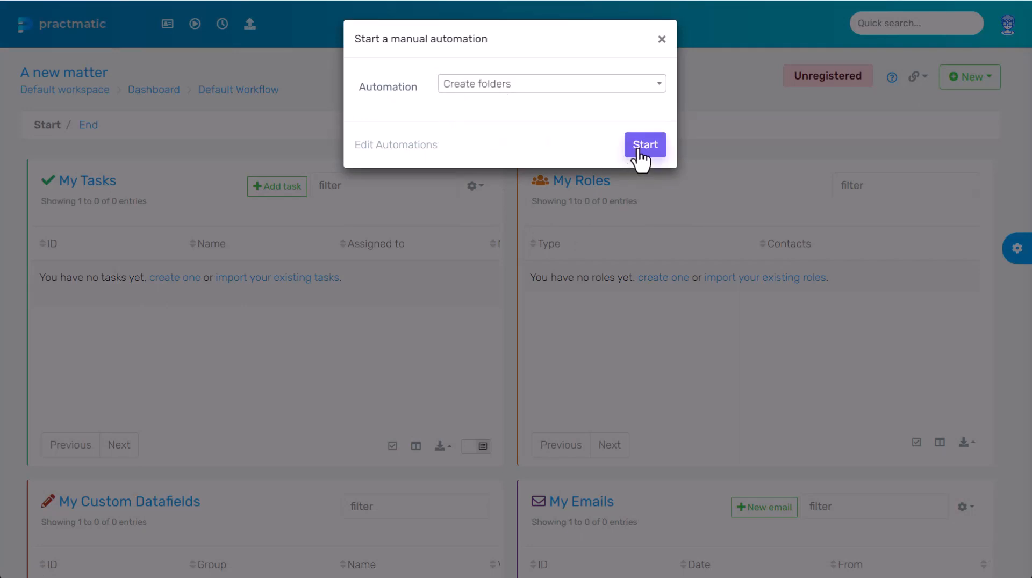
pyautogui.click(640, 149)
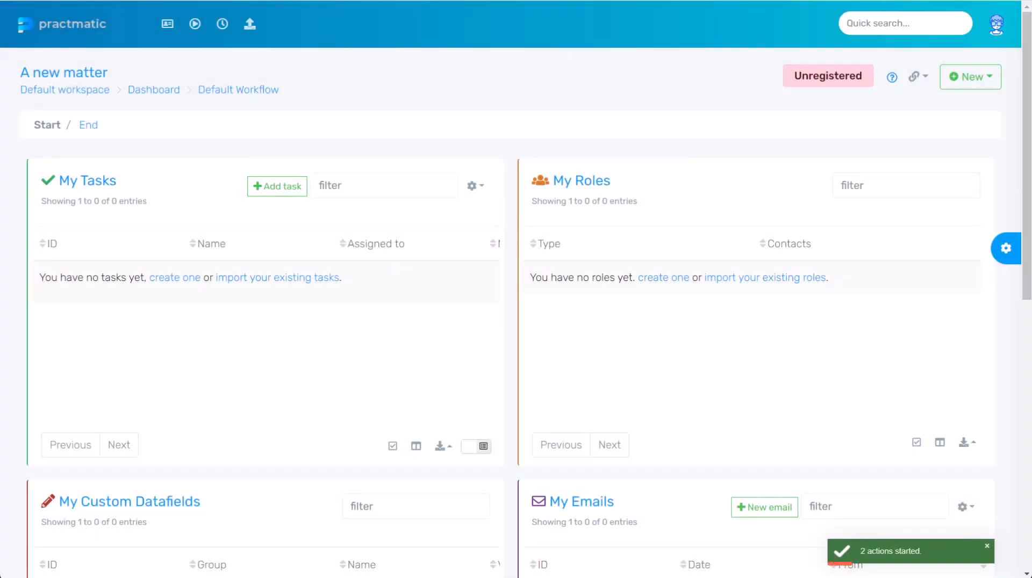
pyautogui.hotkey('alt', 'Tab')
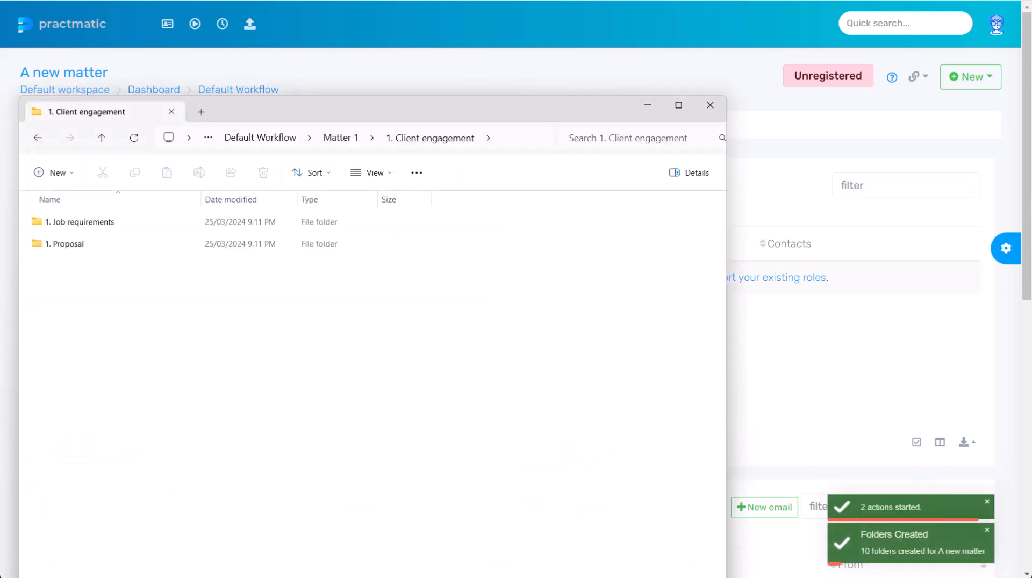
# - Browse to Matter 1/2. Client engagement/1. Retainer Agreement in the Default Workflow folder and select the Client retainer agreement PDF
pyautogui.click(264, 138)
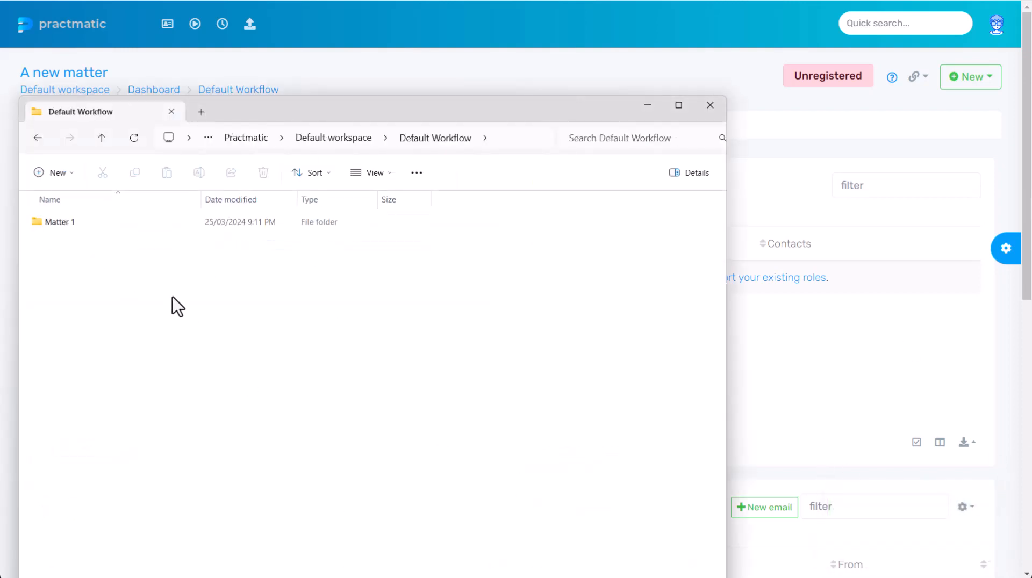
pyautogui.doubleClick(69, 227)
pyautogui.doubleClick(88, 249)
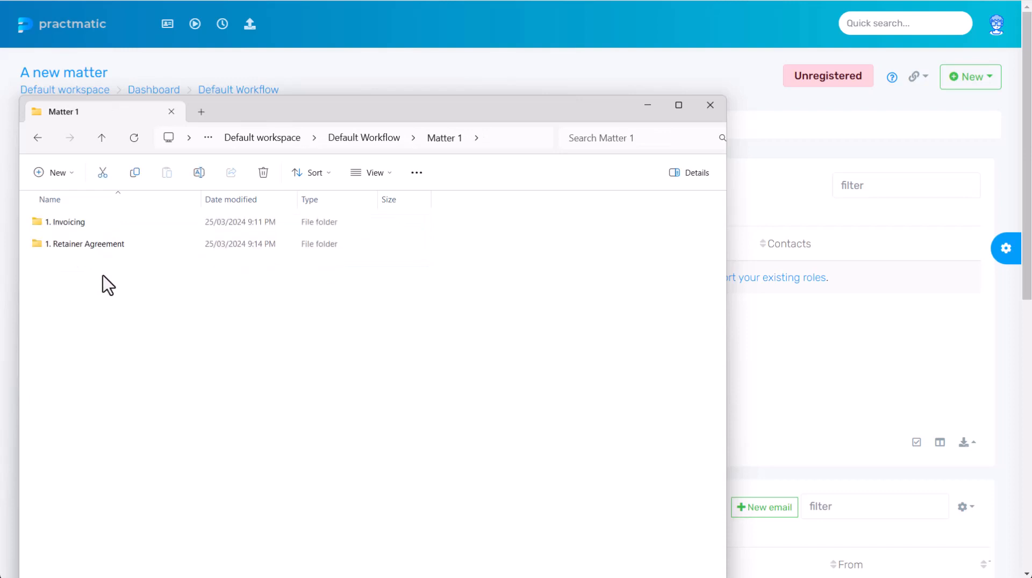
pyautogui.doubleClick(99, 249)
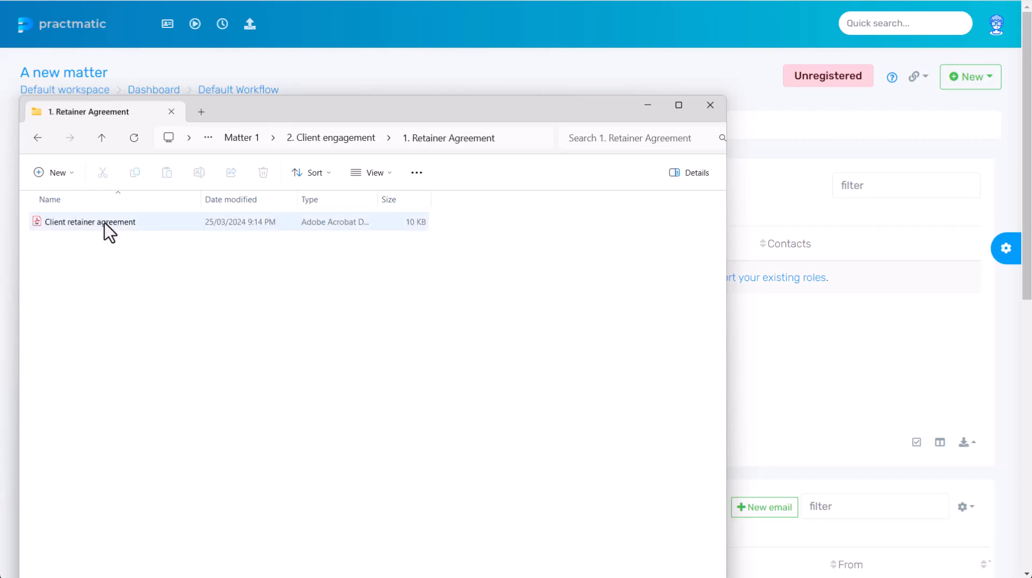
pyautogui.click(104, 224)
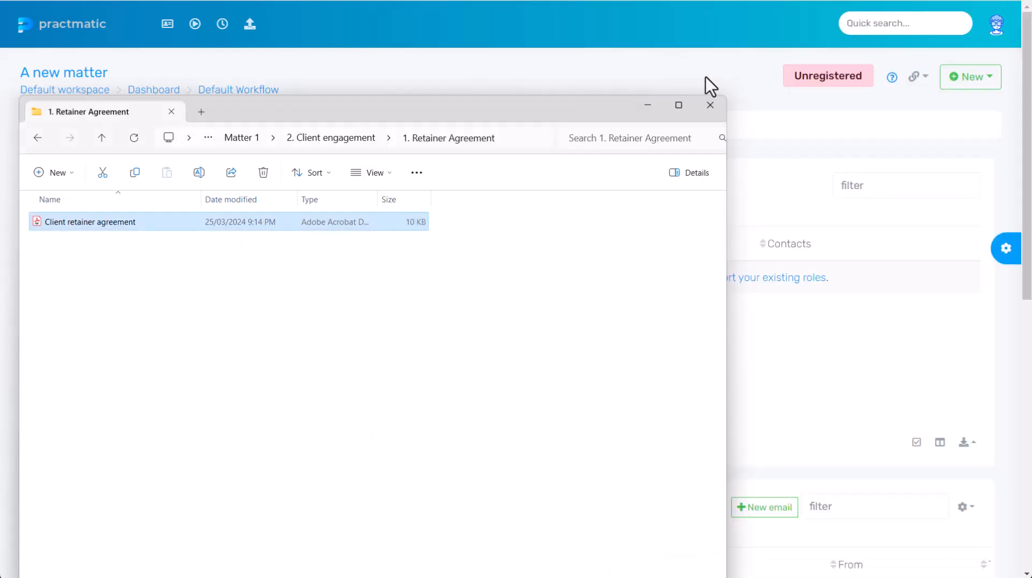
# - Switch back to Practmatic, start a new email from "A new matter", and attach the file Client retainer agreement.pdf
pyautogui.click(705, 76)
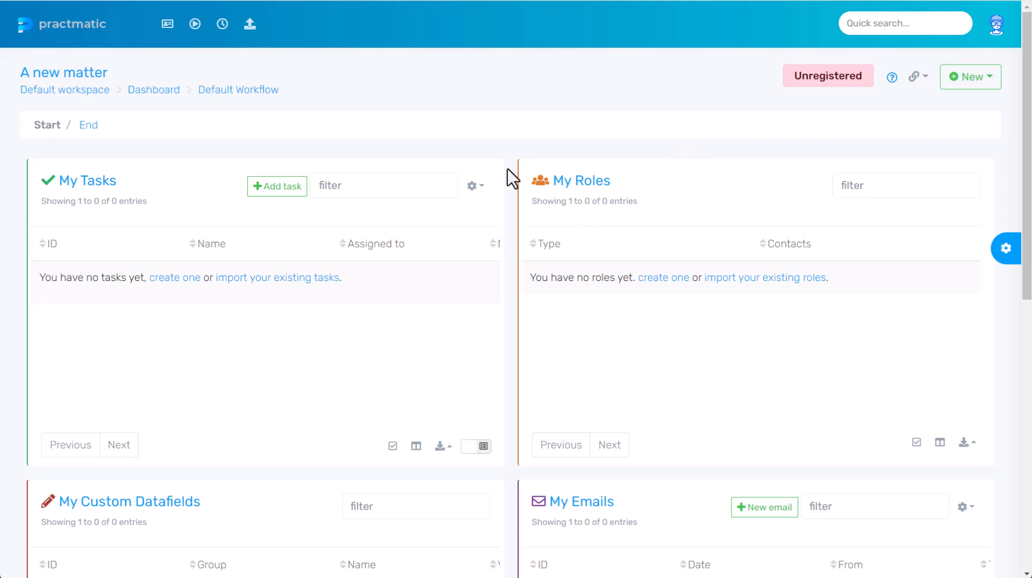
pyautogui.click(971, 78)
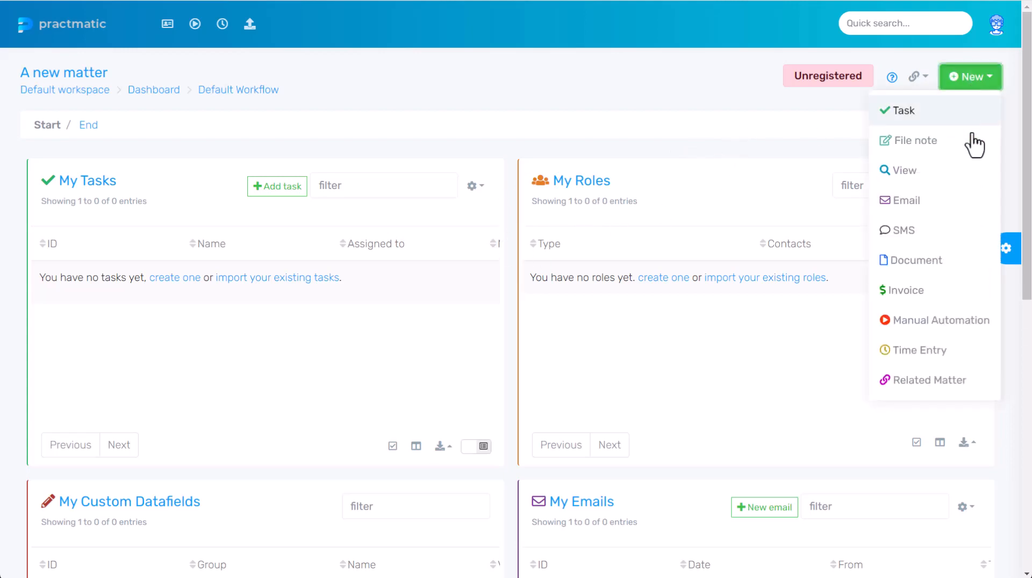
pyautogui.click(926, 202)
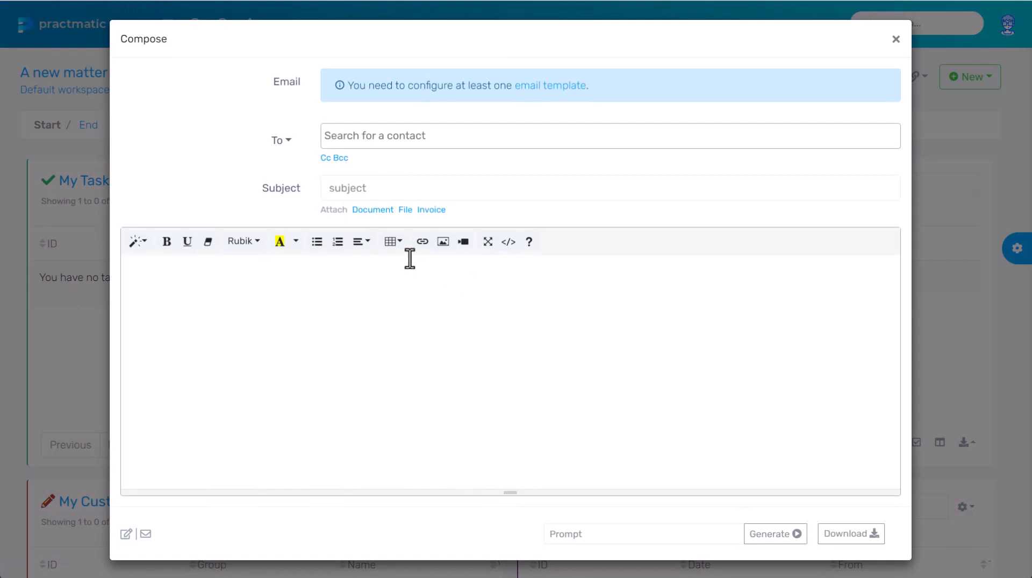
pyautogui.click(404, 211)
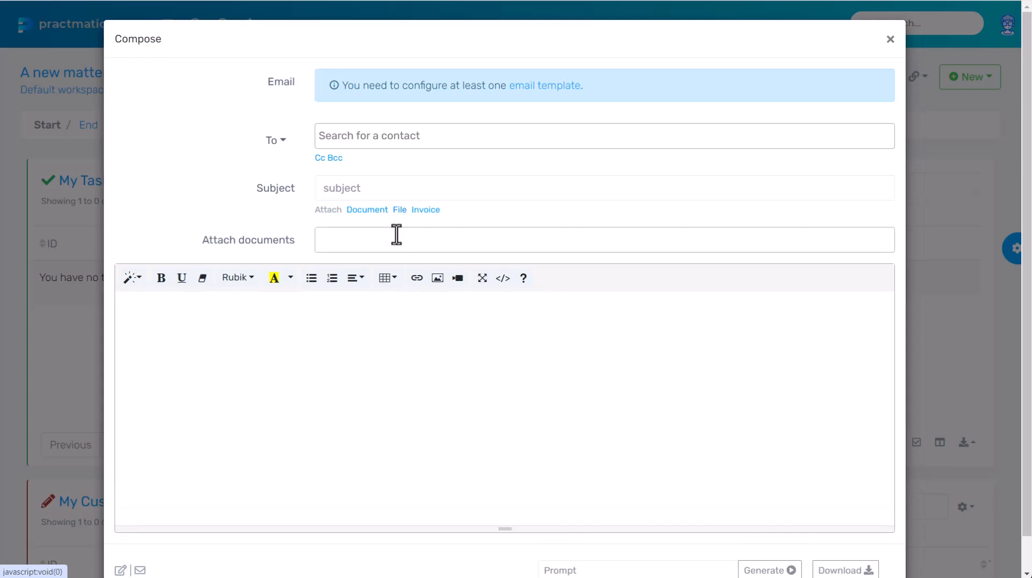
pyautogui.click(395, 239)
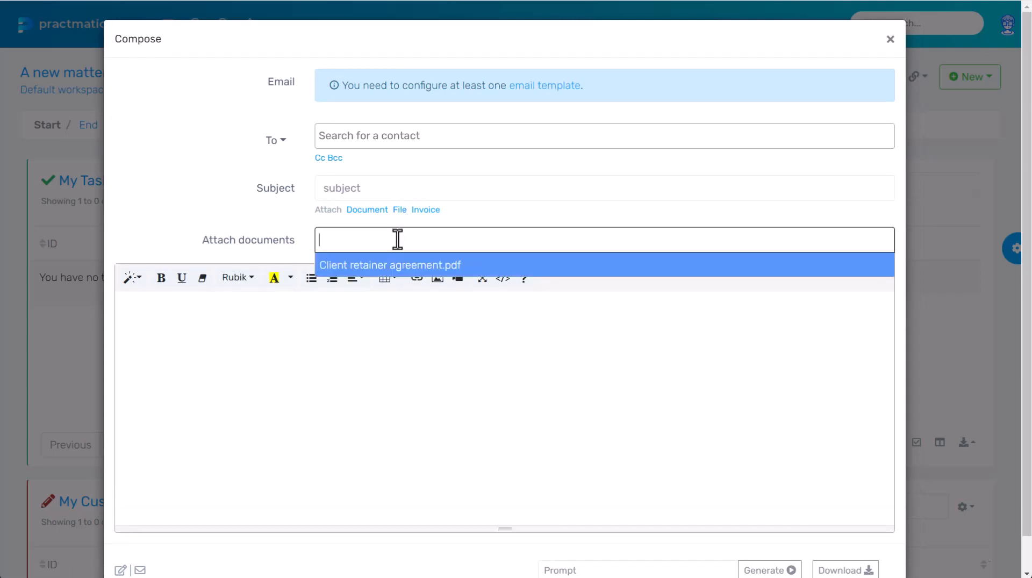
pyautogui.click(407, 279)
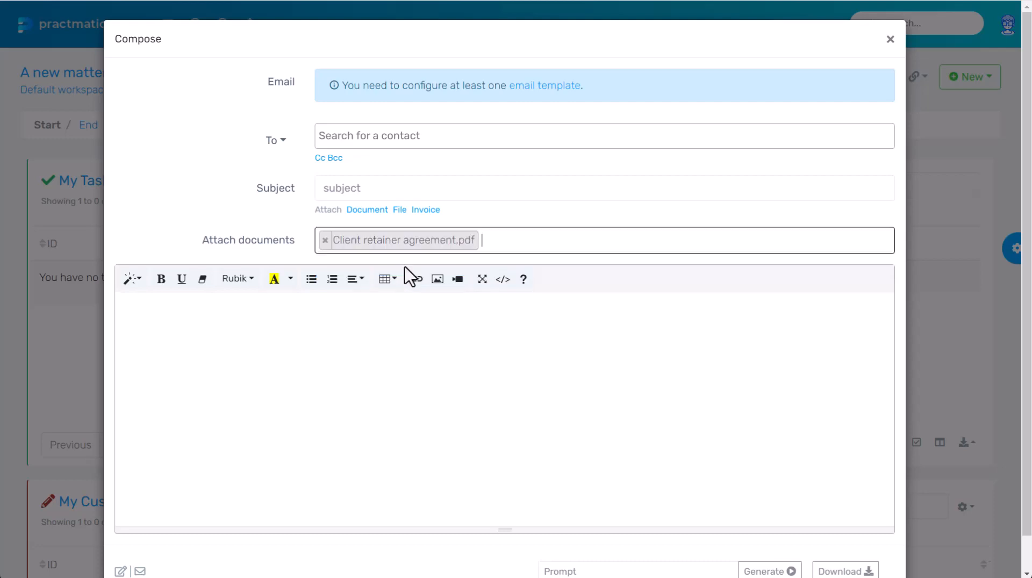